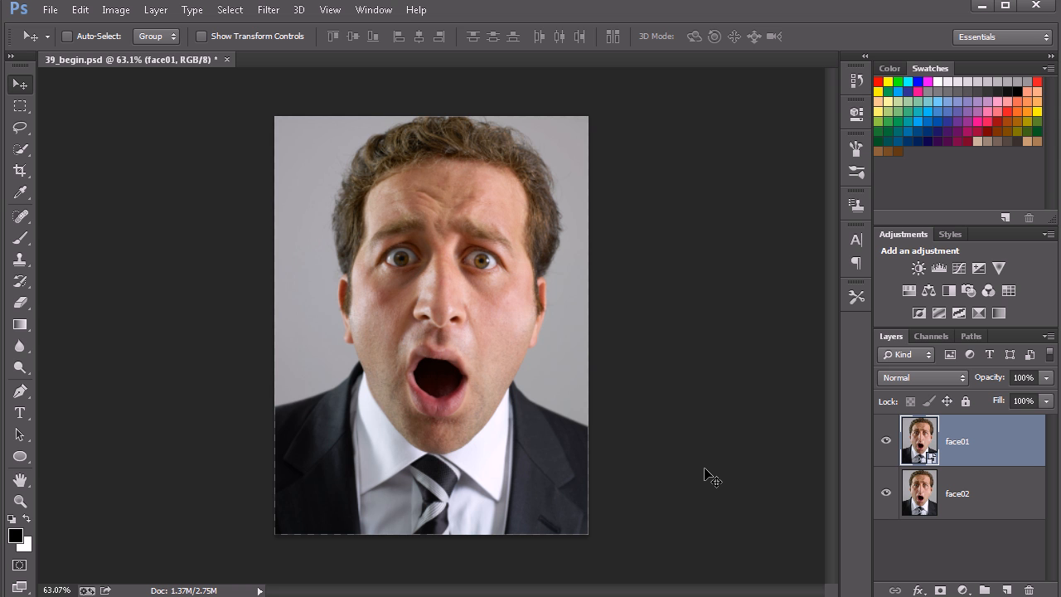
Open the Liquify filter for the face01 layer and turn off Advanced Mode.
{"action": "left_click", "coordinate": [269, 9]}
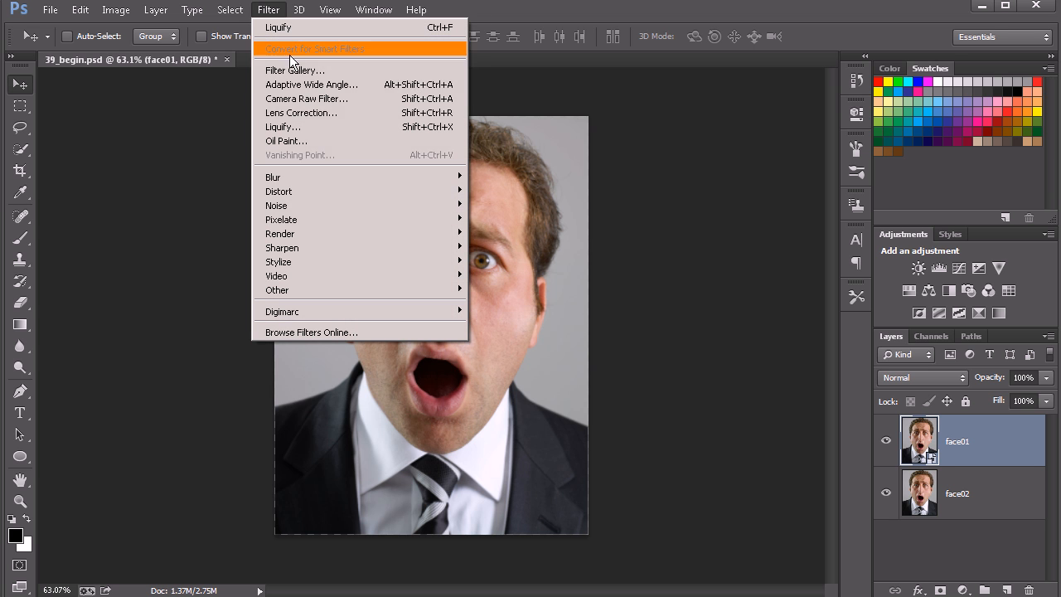
{"action": "left_click", "coordinate": [301, 128]}
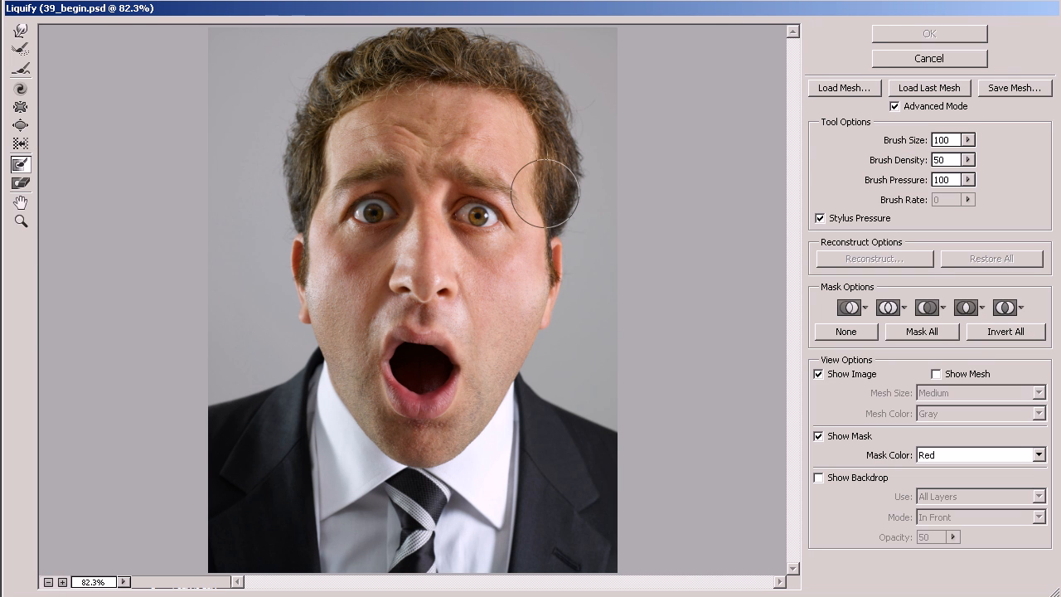
{"action": "left_click", "coordinate": [895, 107]}
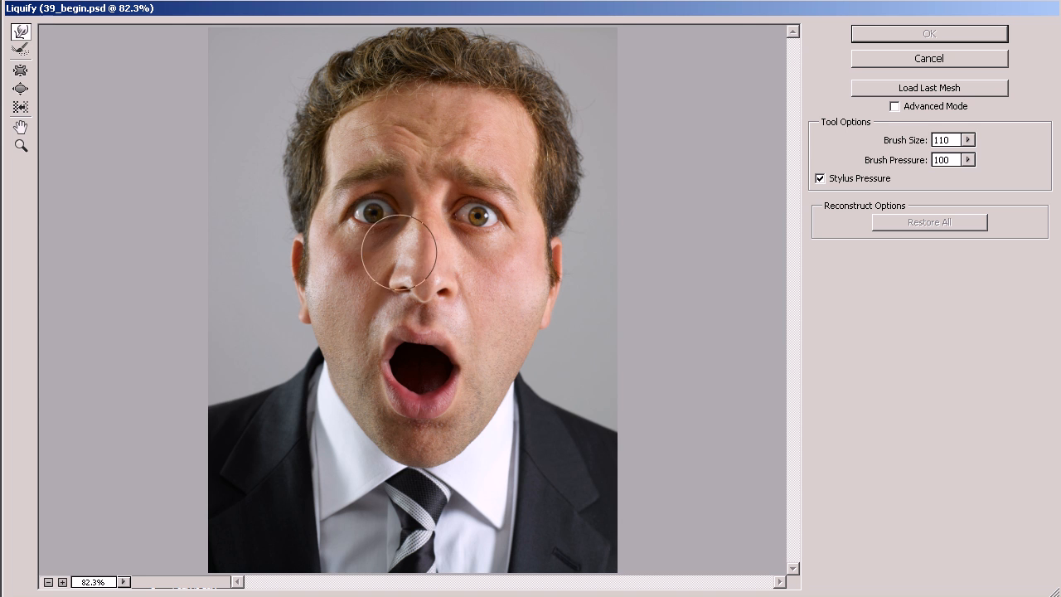
Examine the mouth, nose and eyes up close and the whole portrait at different magnifications.
{"action": "key", "text": "ctrl+space"}
{"action": "left_click_drag", "start_coordinate": [486, 427], "coordinate": [491, 447]}
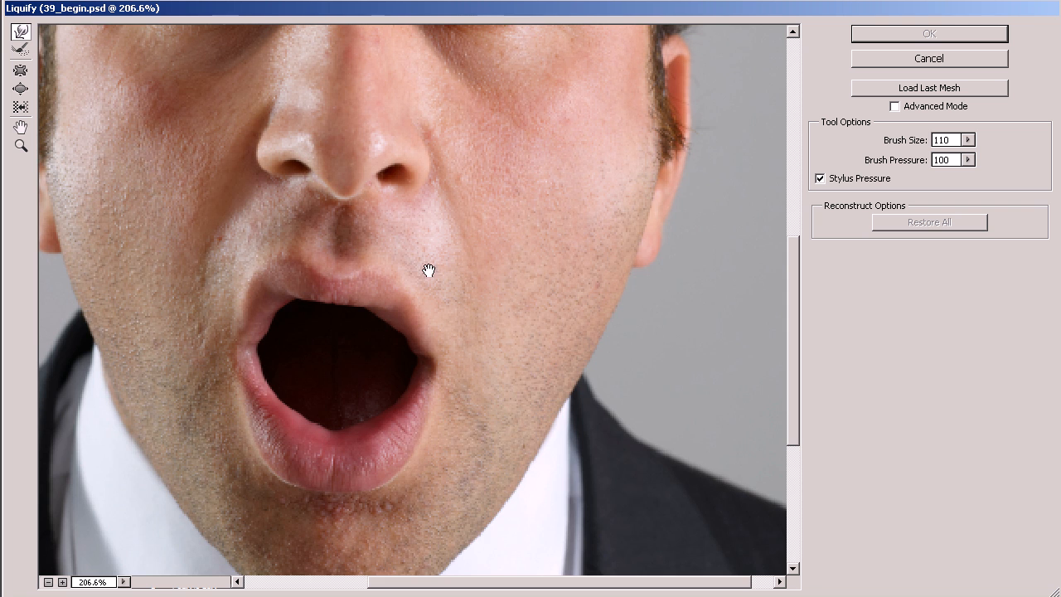
{"action": "left_click_drag", "start_coordinate": [420, 264], "coordinate": [467, 421]}
{"action": "left_click_drag", "start_coordinate": [452, 296], "coordinate": [471, 389]}
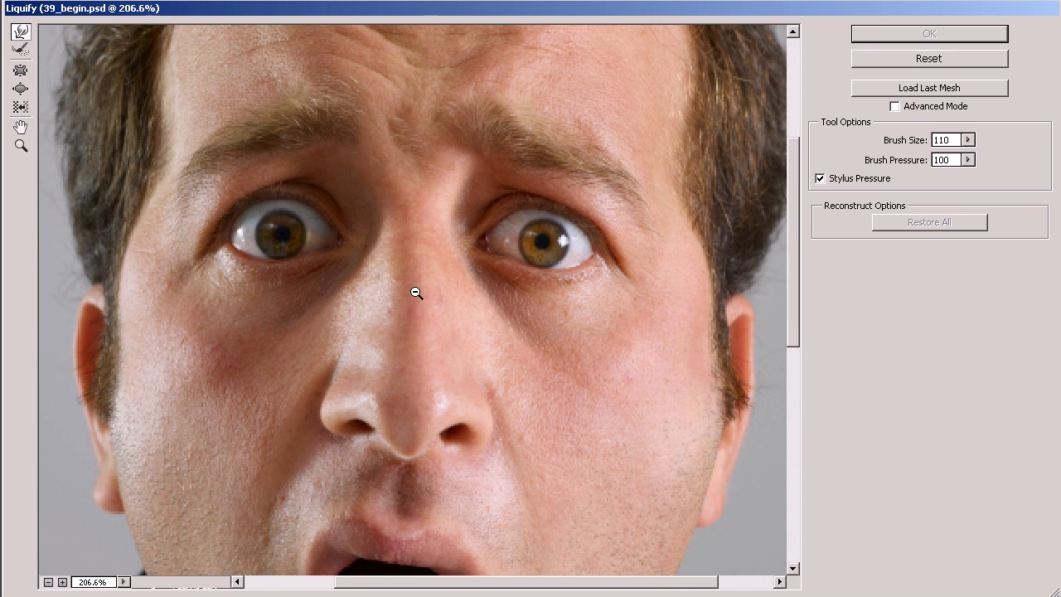
{"action": "left_click", "coordinate": [414, 292], "text": "alt"}
{"action": "left_click", "coordinate": [415, 296], "text": "alt"}
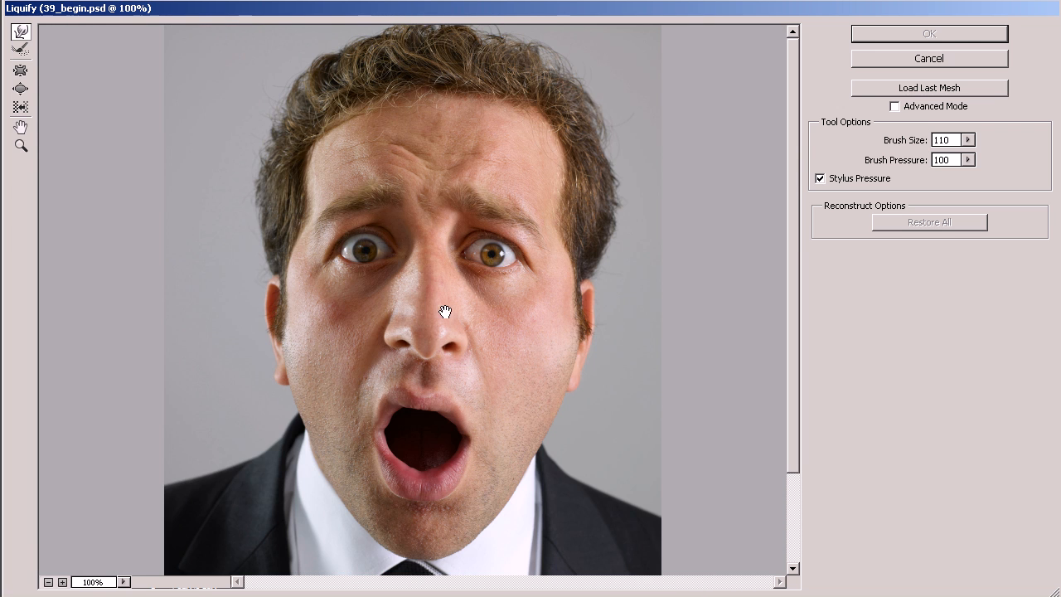
{"action": "left_click", "coordinate": [457, 306], "text": "alt"}
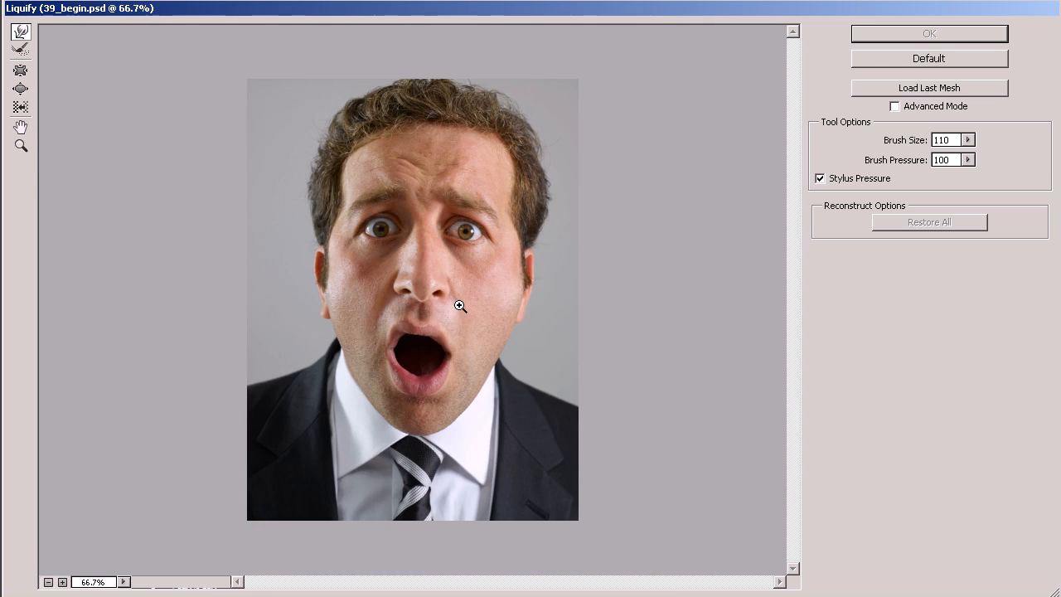
{"action": "left_click", "coordinate": [459, 303]}
{"action": "left_click_drag", "start_coordinate": [450, 308], "coordinate": [454, 343]}
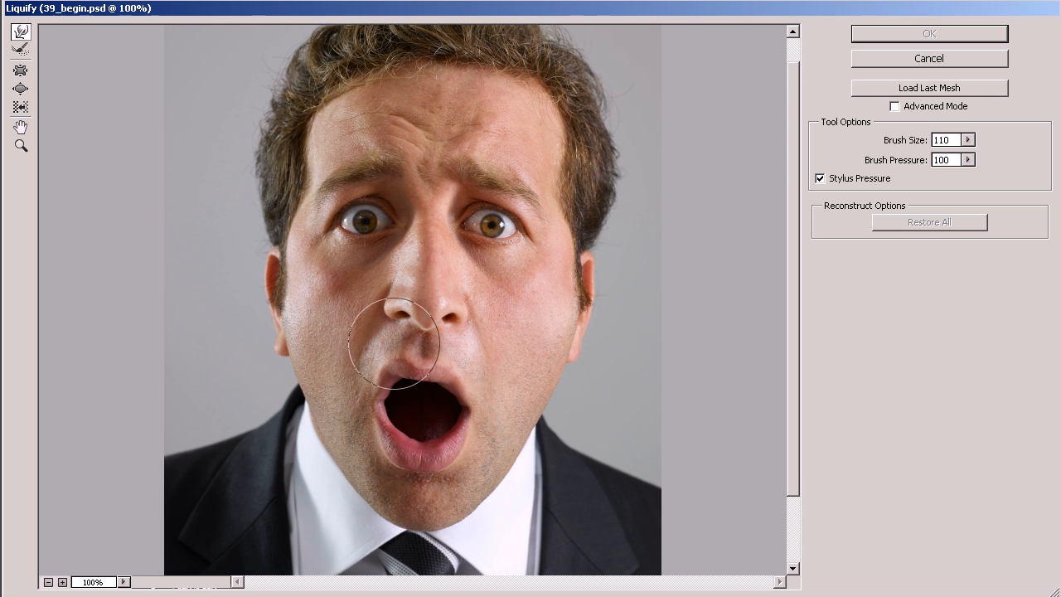
Stretch the lower face and nose downward with one leftward Push Left stroke at brush size 319 and pressure 36.
{"action": "left_click", "coordinate": [22, 108]}
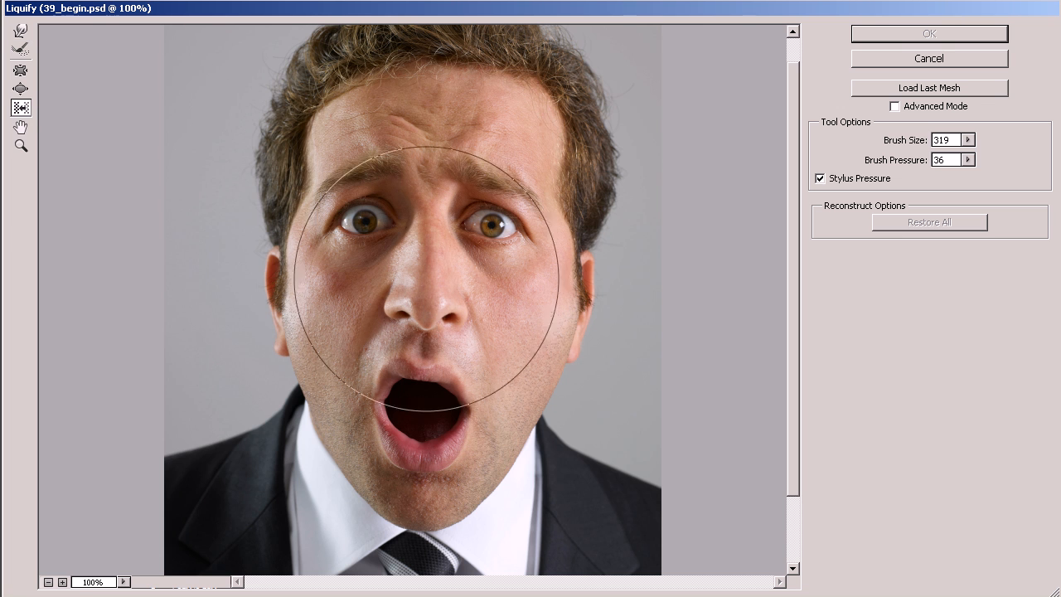
{"action": "left_click", "coordinate": [505, 367], "text": "ctrl+alt"}
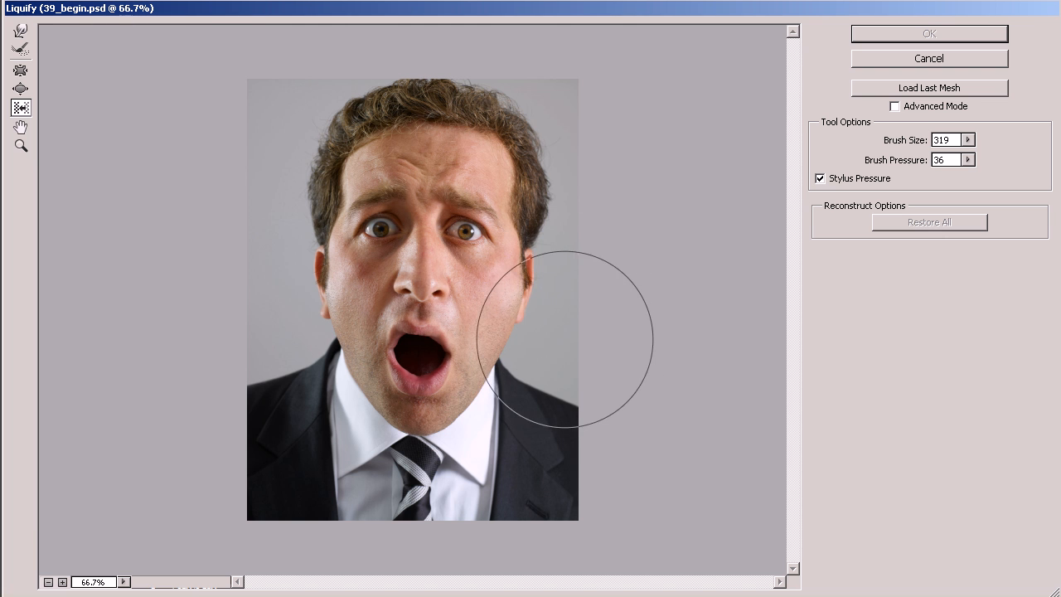
{"action": "left_click_drag", "start_coordinate": [572, 324], "coordinate": [274, 320]}
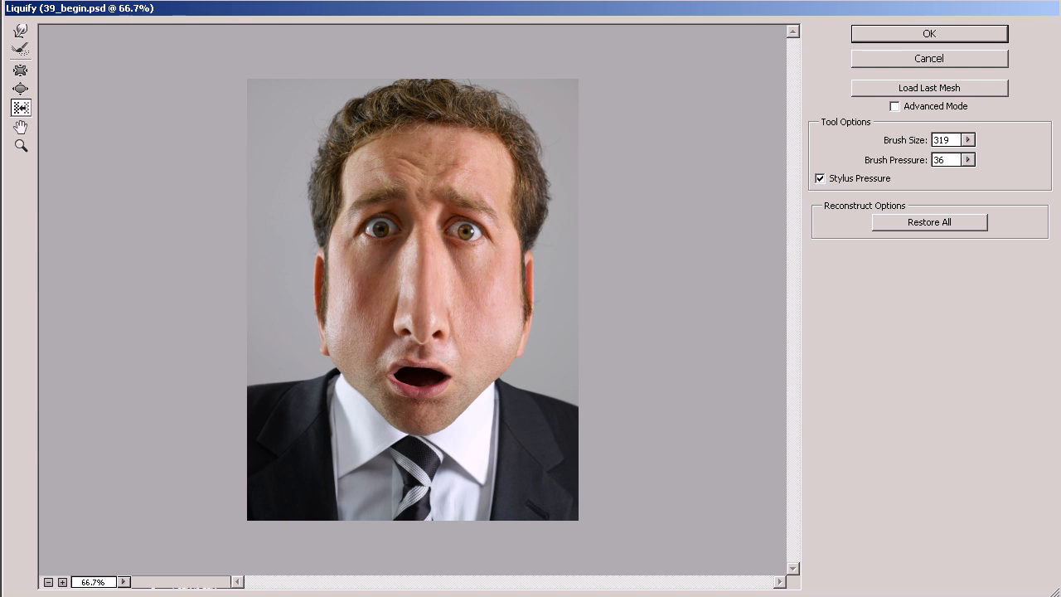
Try rightward, upward and downward Push Left strokes across the face, and undo all three.
{"action": "mouse_move", "coordinate": [246, 313]}
{"action": "left_mouse_down"}
{"action": "mouse_move", "coordinate": [426, 299]}
{"action": "mouse_move", "coordinate": [498, 320]}
{"action": "mouse_move", "coordinate": [540, 315]}
{"action": "left_mouse_up"}
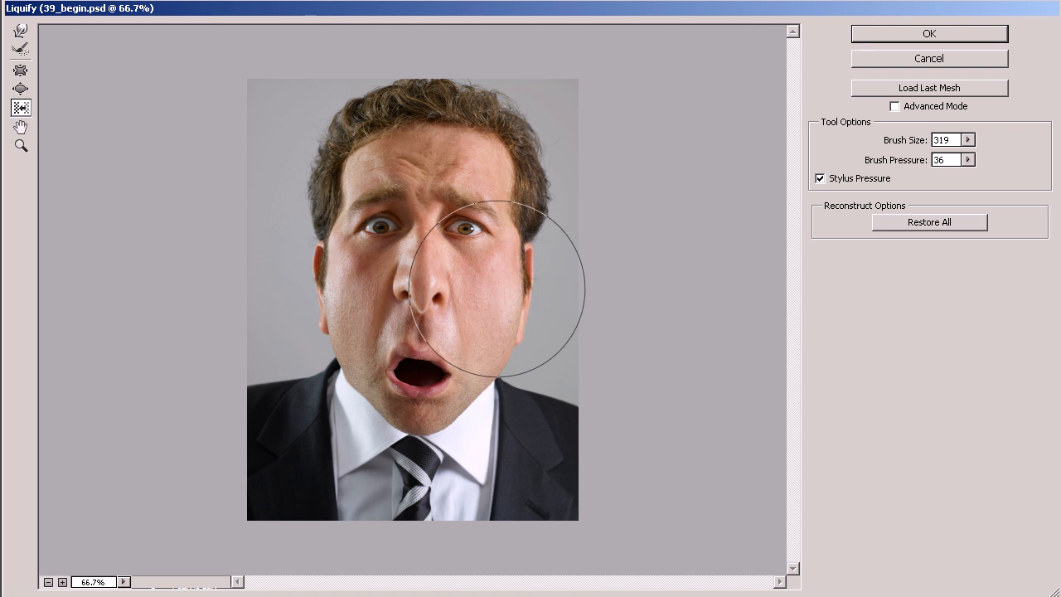
{"action": "left_click_drag", "start_coordinate": [427, 486], "coordinate": [433, 176]}
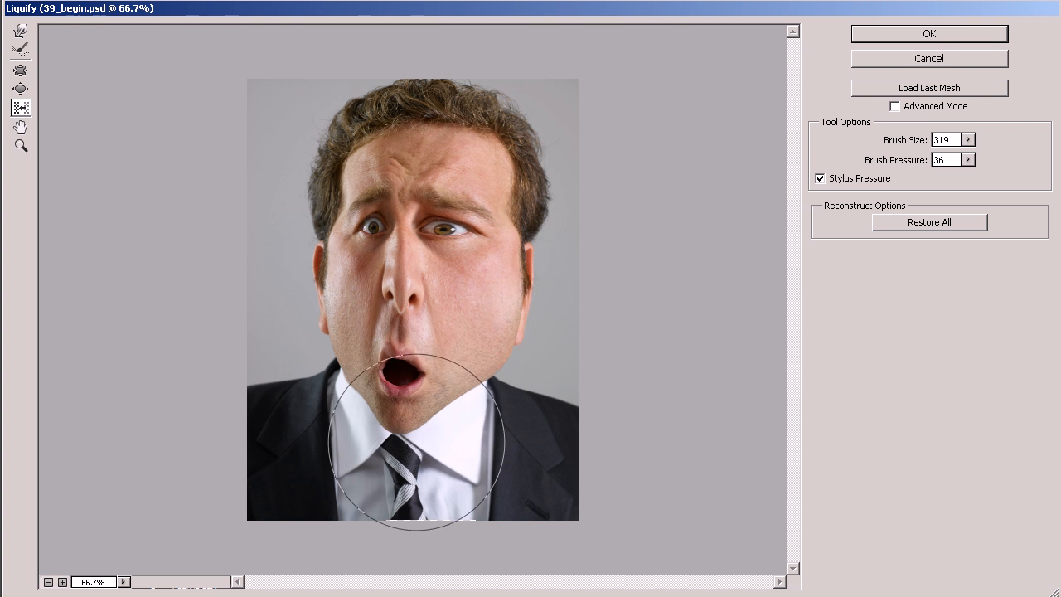
{"action": "key", "text": "ctrl+alt+z"}
{"action": "left_click_drag", "start_coordinate": [437, 120], "coordinate": [424, 488]}
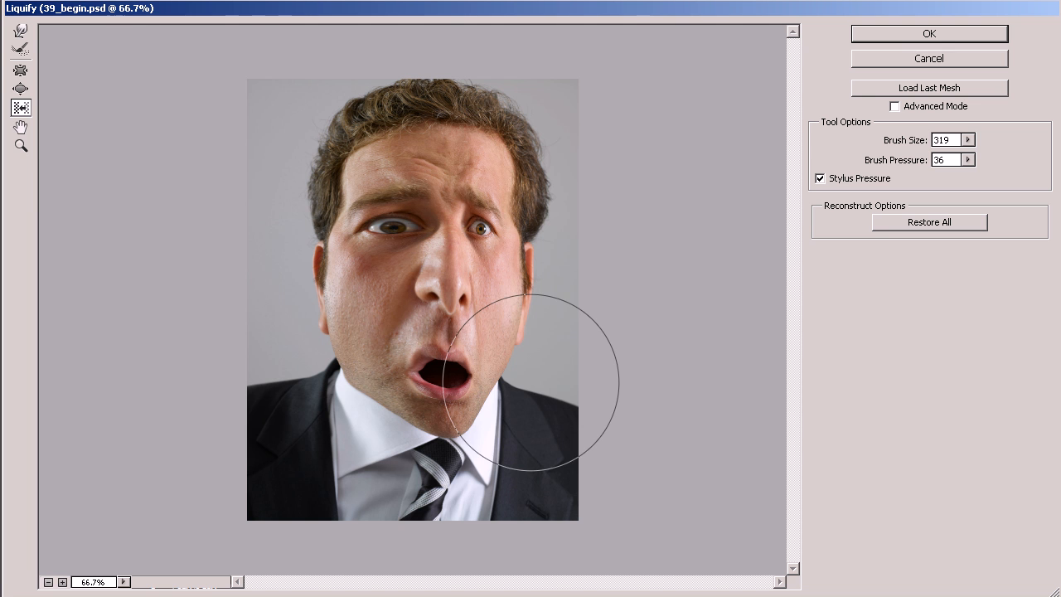
{"action": "key", "text": "ctrl+alt+z"}
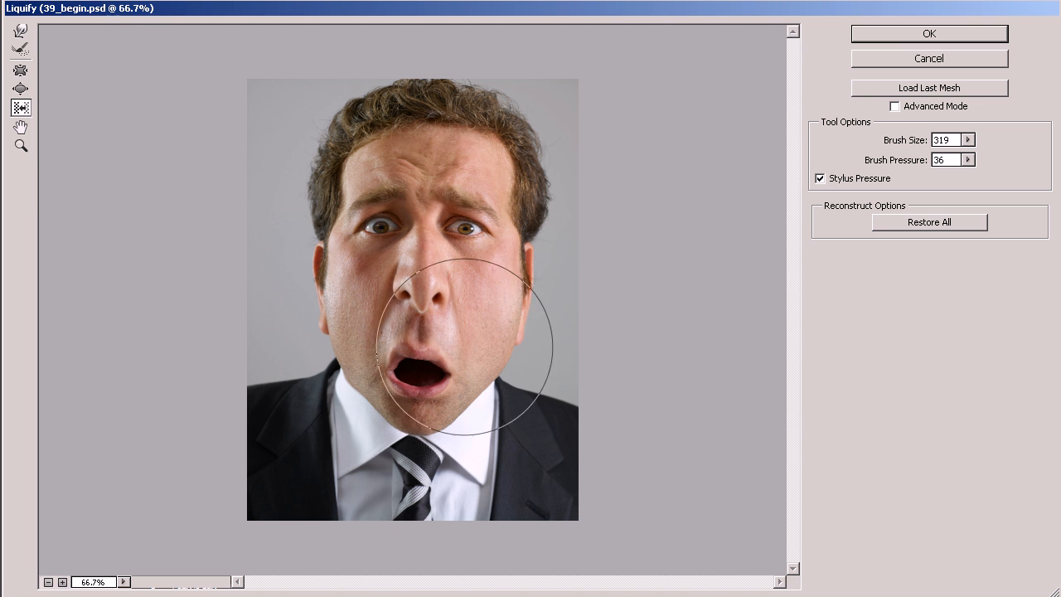
{"action": "key", "text": "ctrl+alt+z"}
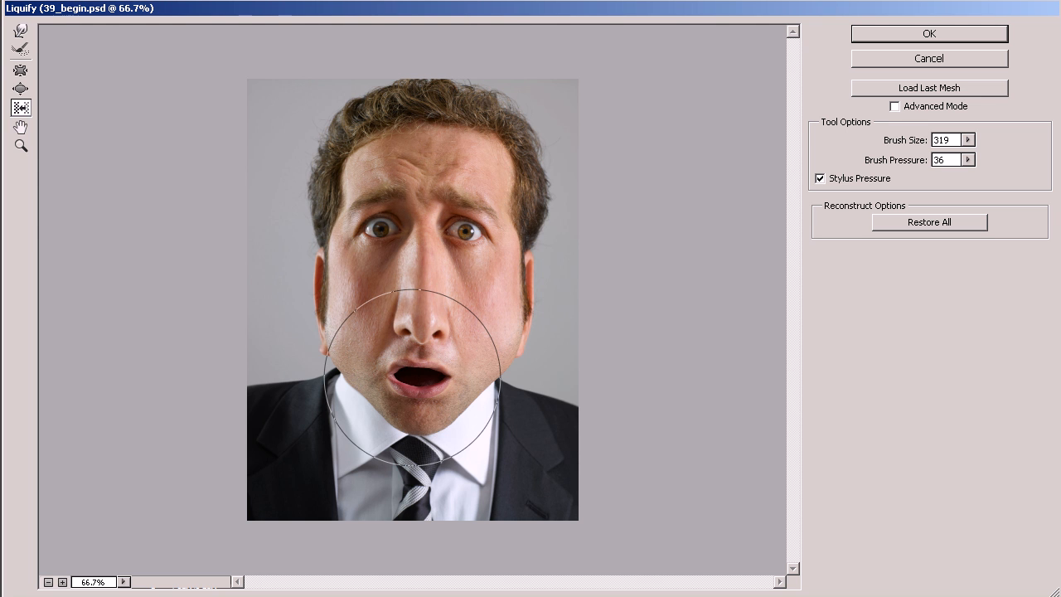
Narrow the upper head by pushing both sides inward with the Forward Warp tool at brush size 351.
{"action": "left_click", "coordinate": [18, 36]}
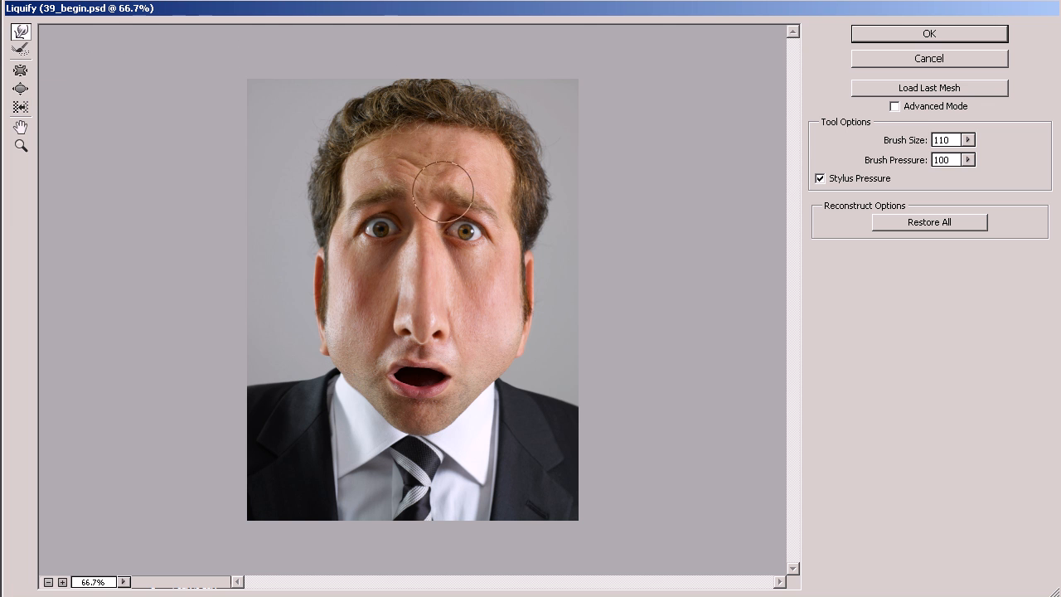
{"action": "mouse_move", "coordinate": [399, 231]}
{"action": "left_mouse_down"}
{"action": "mouse_move", "coordinate": [448, 226]}
{"action": "mouse_move", "coordinate": [423, 236]}
{"action": "left_mouse_up"}
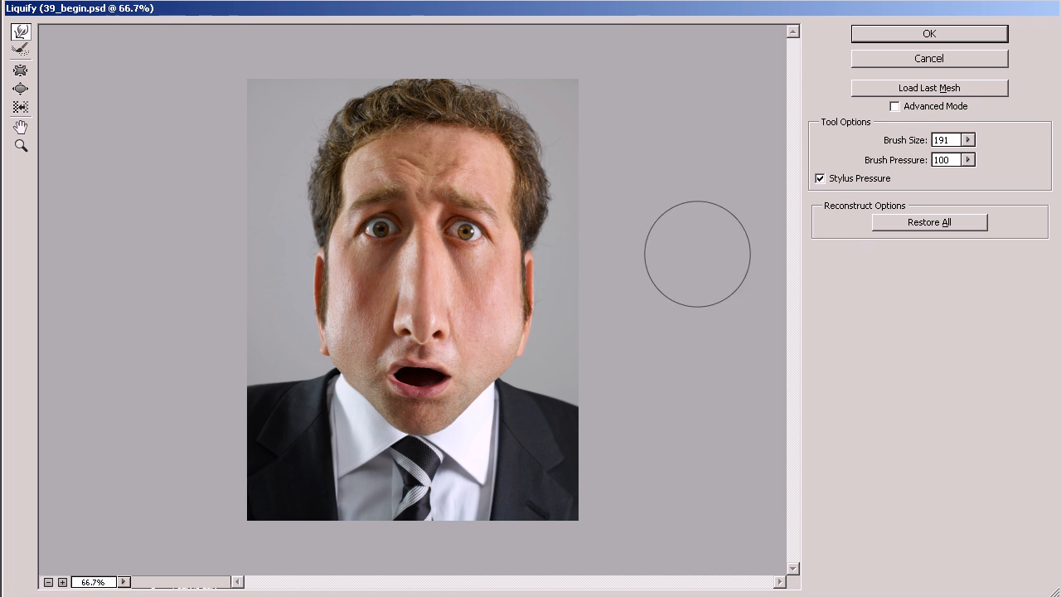
{"action": "key", "text": "ctrl+space"}
{"action": "mouse_move", "coordinate": [493, 276]}
{"action": "left_mouse_down"}
{"action": "mouse_move", "coordinate": [486, 437]}
{"action": "mouse_move", "coordinate": [470, 360]}
{"action": "left_mouse_up"}
{"action": "left_click", "coordinate": [546, 283], "text": "ctrl+alt"}
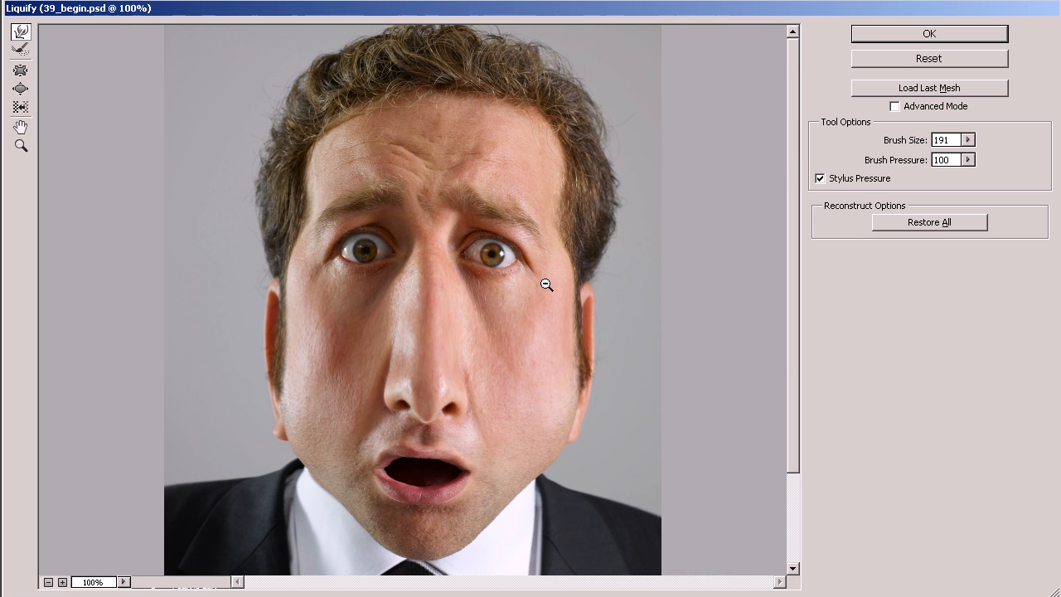
{"action": "left_click_drag", "start_coordinate": [533, 240], "coordinate": [652, 249]}
{"action": "left_click", "coordinate": [523, 222], "text": "ctrl+alt"}
{"action": "mouse_move", "coordinate": [544, 158]}
{"action": "left_mouse_down"}
{"action": "mouse_move", "coordinate": [555, 160]}
{"action": "mouse_move", "coordinate": [538, 136]}
{"action": "mouse_move", "coordinate": [521, 151]}
{"action": "mouse_move", "coordinate": [545, 197]}
{"action": "mouse_move", "coordinate": [528, 207]}
{"action": "mouse_move", "coordinate": [573, 131]}
{"action": "mouse_move", "coordinate": [580, 161]}
{"action": "mouse_move", "coordinate": [564, 213]}
{"action": "left_mouse_up"}
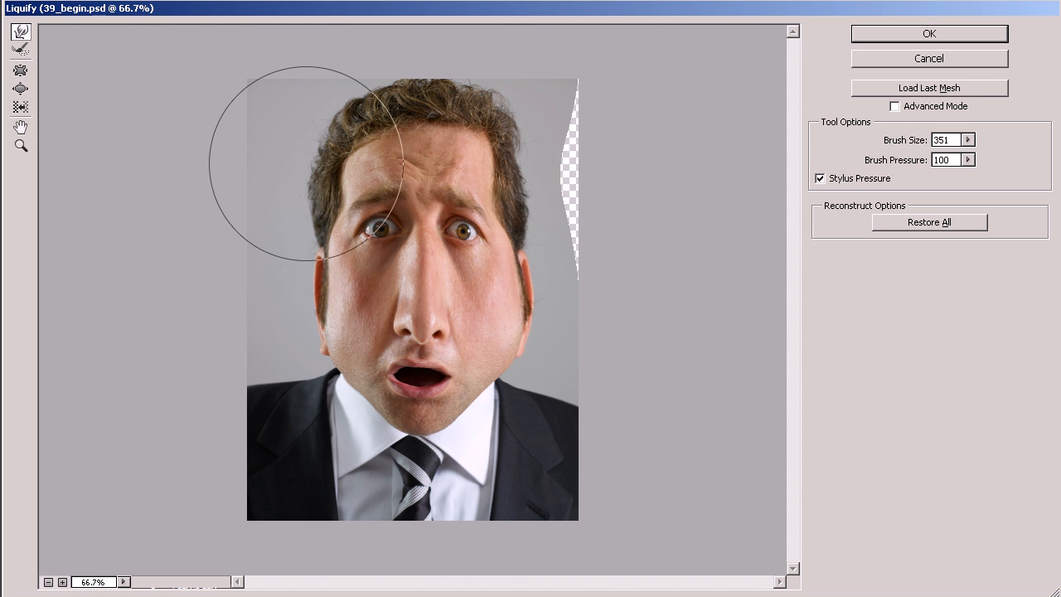
{"action": "mouse_move", "coordinate": [286, 147]}
{"action": "left_mouse_down"}
{"action": "mouse_move", "coordinate": [311, 163]}
{"action": "mouse_move", "coordinate": [317, 199]}
{"action": "mouse_move", "coordinate": [373, 133]}
{"action": "mouse_move", "coordinate": [327, 148]}
{"action": "mouse_move", "coordinate": [334, 180]}
{"action": "left_mouse_up"}
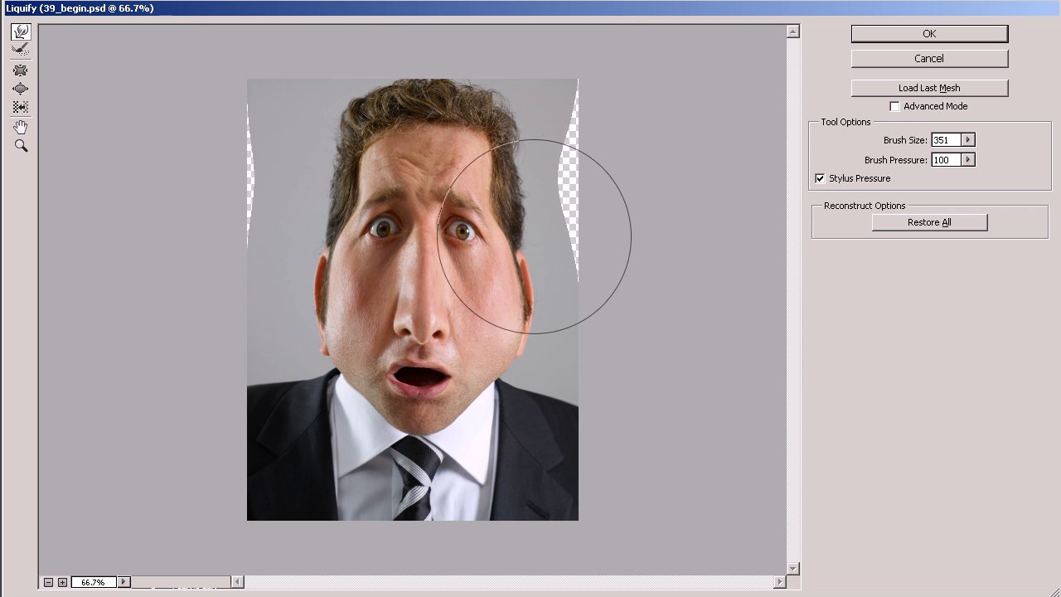
{"action": "left_click_drag", "start_coordinate": [312, 248], "coordinate": [315, 249]}
Push the background back out over the transparent gaps along both image edges with Forward Warp at brush size 123.
{"action": "left_click_drag", "start_coordinate": [449, 248], "coordinate": [383, 256], "text": "alt"}
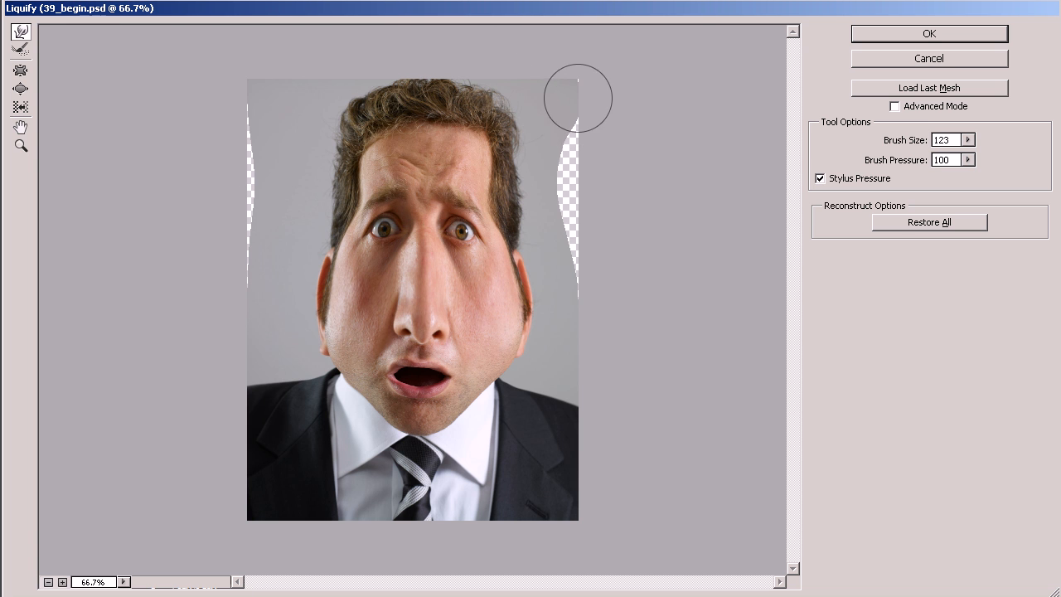
{"action": "mouse_move", "coordinate": [567, 146]}
{"action": "left_mouse_down"}
{"action": "mouse_move", "coordinate": [572, 186]}
{"action": "mouse_move", "coordinate": [585, 191]}
{"action": "mouse_move", "coordinate": [570, 218]}
{"action": "mouse_move", "coordinate": [584, 228]}
{"action": "mouse_move", "coordinate": [586, 292]}
{"action": "mouse_move", "coordinate": [585, 163]}
{"action": "left_mouse_up"}
{"action": "mouse_move", "coordinate": [249, 113]}
{"action": "left_mouse_down"}
{"action": "mouse_move", "coordinate": [243, 185]}
{"action": "mouse_move", "coordinate": [255, 226]}
{"action": "mouse_move", "coordinate": [239, 270]}
{"action": "left_mouse_up"}
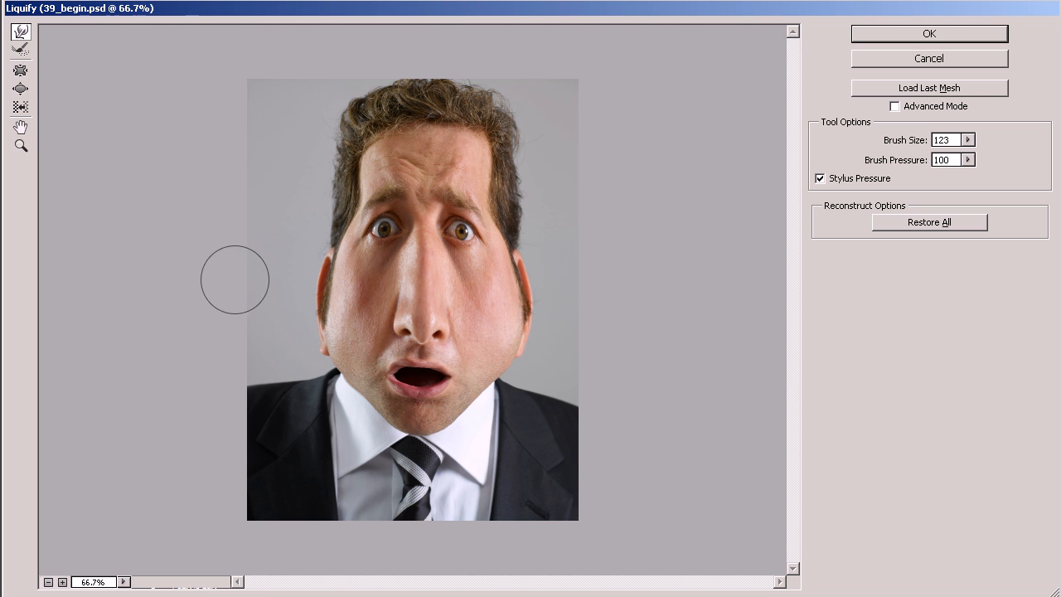
Enlarge both eyes to a similar bulging size with the Bloat tool at brush size 197.
{"action": "left_click", "coordinate": [21, 89]}
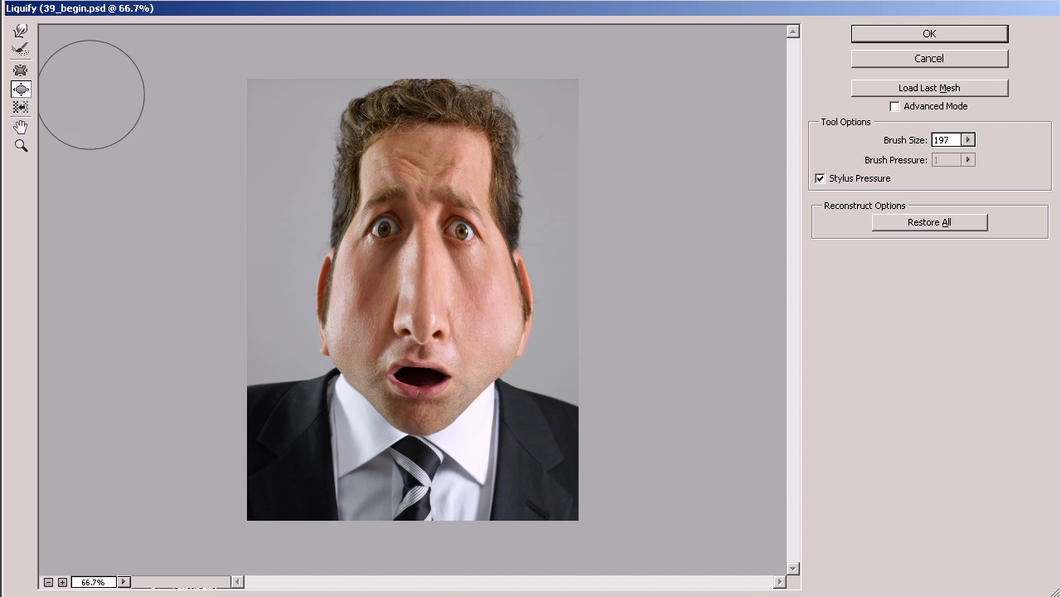
{"action": "left_click", "coordinate": [435, 268], "text": "ctrl"}
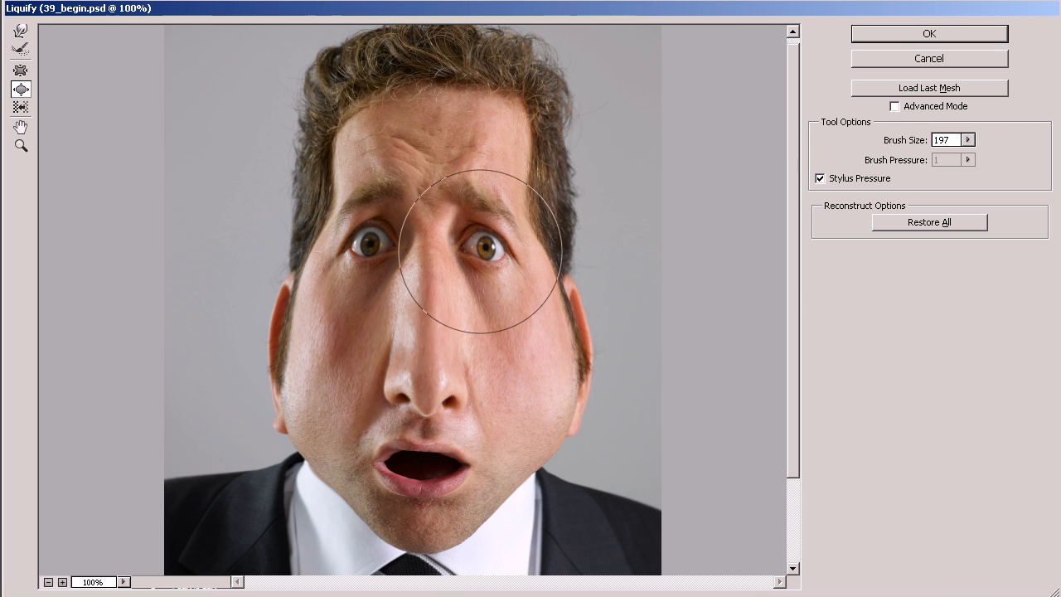
{"action": "left_click_drag", "start_coordinate": [486, 250], "coordinate": [479, 249]}
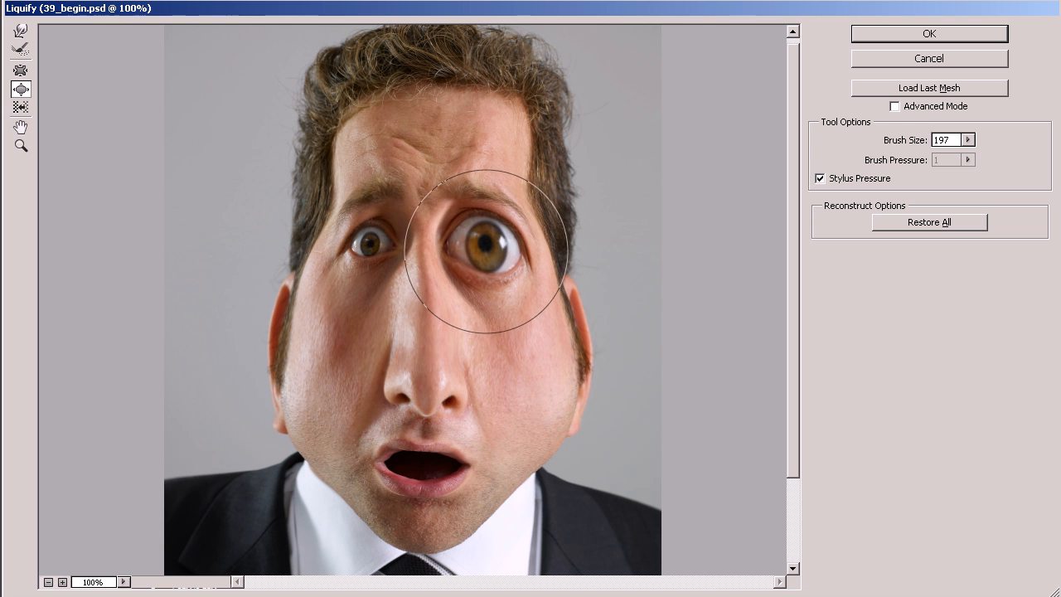
{"action": "left_click_drag", "start_coordinate": [375, 242], "coordinate": [375, 243]}
{"action": "left_click_drag", "start_coordinate": [495, 252], "coordinate": [494, 253]}
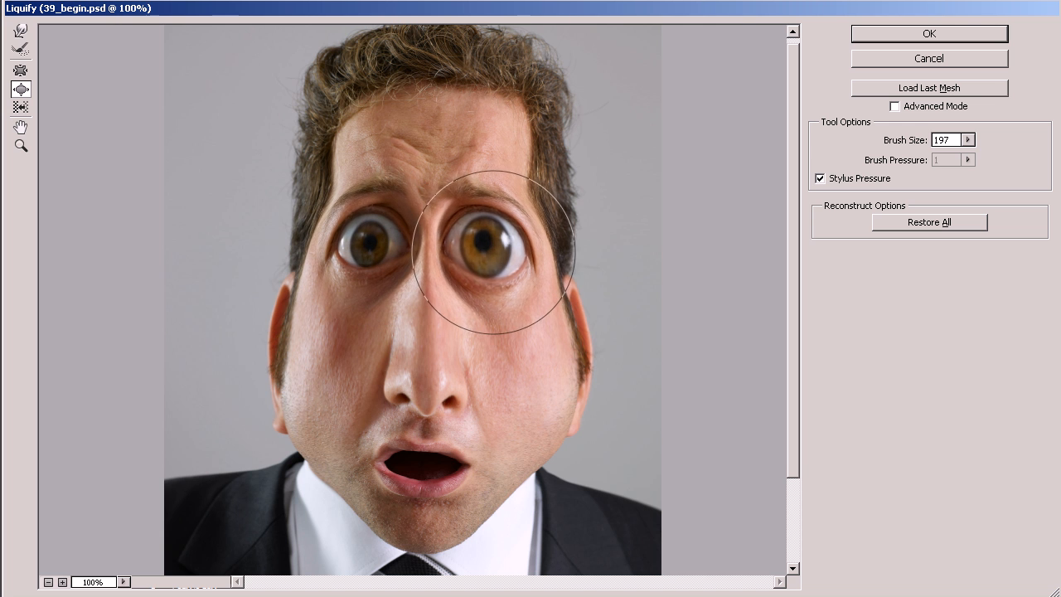
{"action": "left_click_drag", "start_coordinate": [367, 246], "coordinate": [369, 246]}
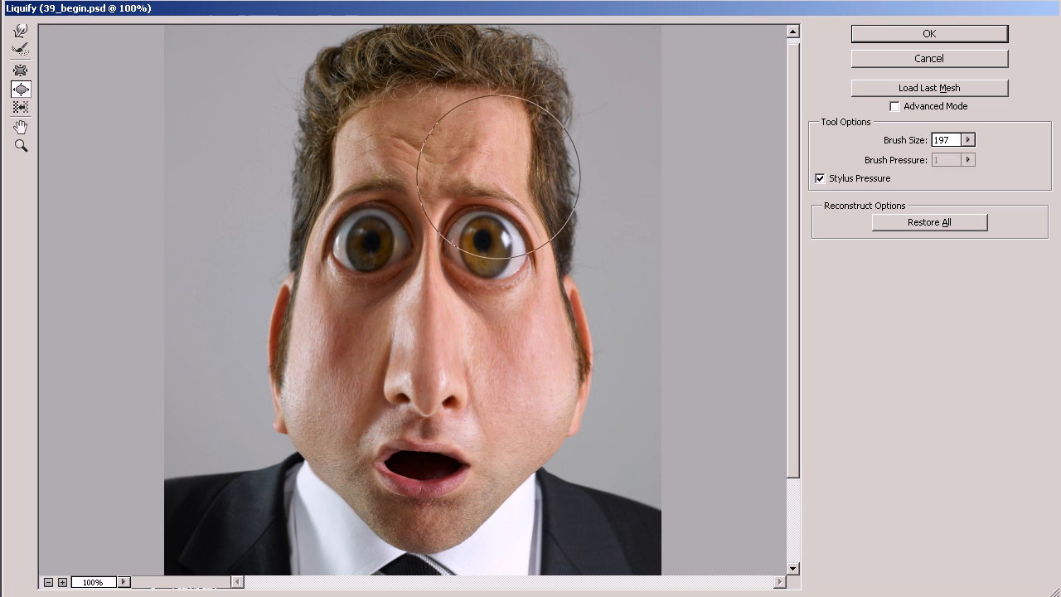
Shrink the open mouth with the Pucker tool.
{"action": "left_click", "coordinate": [21, 71]}
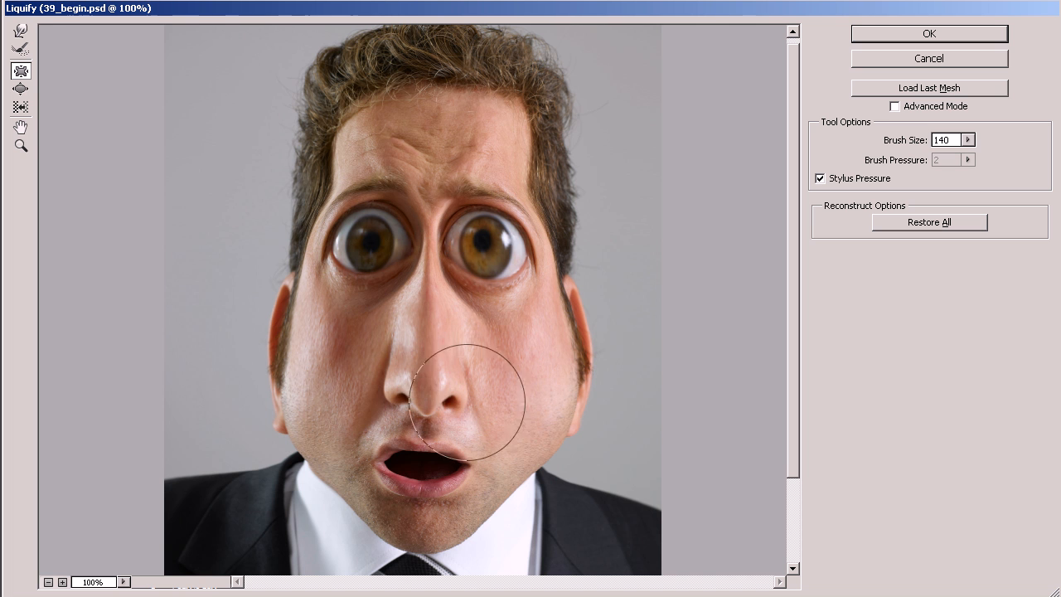
{"action": "key", "text": "alt"}
{"action": "mouse_move", "coordinate": [416, 447]}
{"action": "left_mouse_down"}
{"action": "mouse_move", "coordinate": [438, 455]}
{"action": "mouse_move", "coordinate": [426, 477]}
{"action": "left_mouse_up"}
Swell the tip of the nose with the Bloat tool at brush size 197.
{"action": "left_click", "coordinate": [21, 89]}
{"action": "left_click_drag", "start_coordinate": [426, 380], "coordinate": [426, 385]}
{"action": "left_click", "coordinate": [426, 384]}
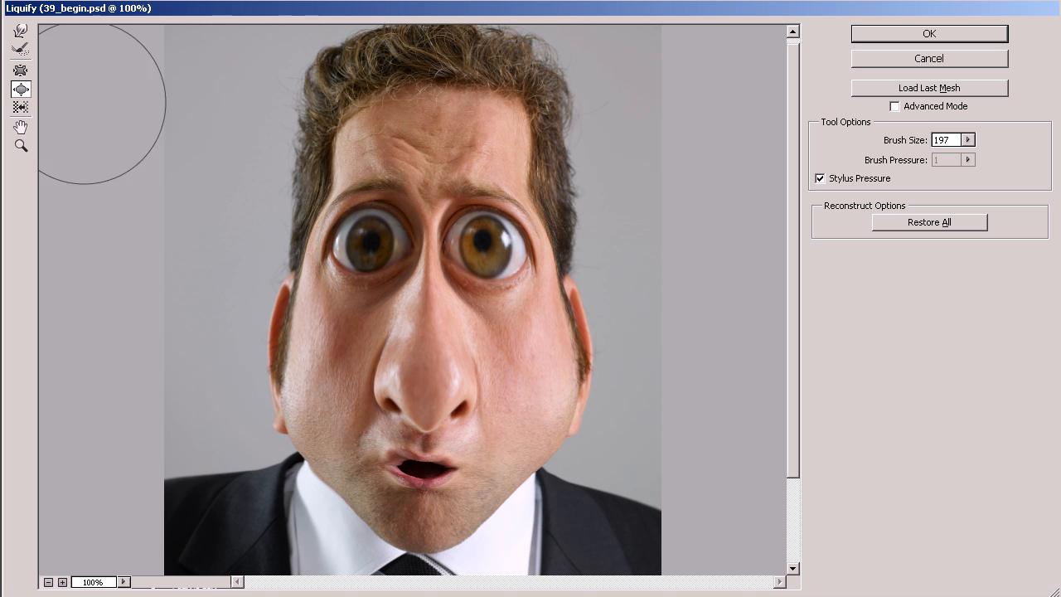
Push the chin up and reshape the collar beside the jaw with Forward Warp at brush size 239, and apply the Liquify filter.
{"action": "left_click", "coordinate": [21, 31]}
{"action": "mouse_move", "coordinate": [525, 453]}
{"action": "left_mouse_down"}
{"action": "mouse_move", "coordinate": [521, 383]}
{"action": "mouse_move", "coordinate": [527, 406]}
{"action": "mouse_move", "coordinate": [561, 426]}
{"action": "left_mouse_up"}
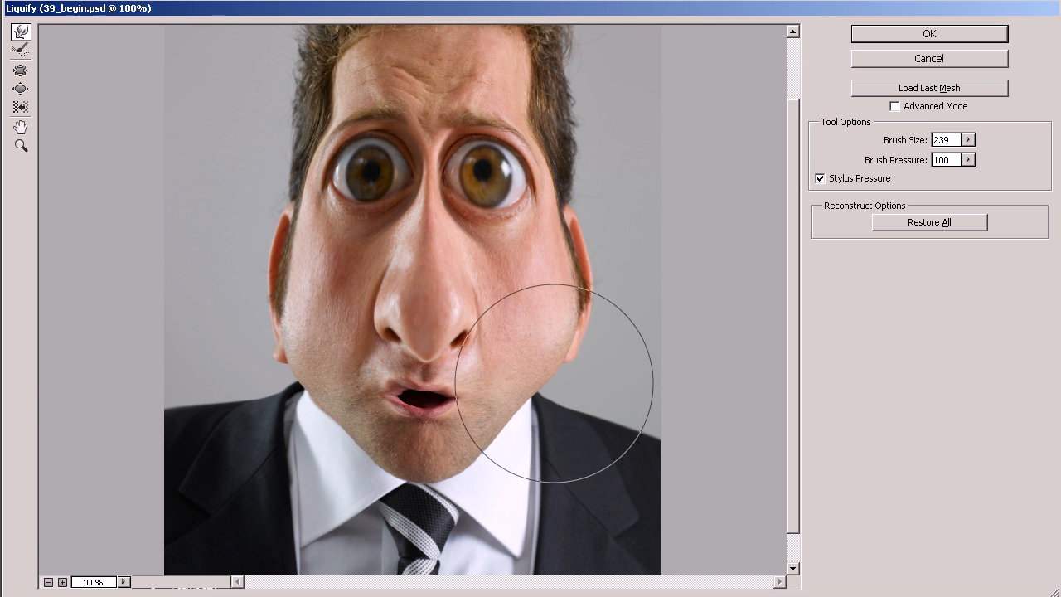
{"action": "left_click_drag", "start_coordinate": [419, 496], "coordinate": [420, 486]}
{"action": "mouse_move", "coordinate": [328, 441]}
{"action": "left_mouse_down"}
{"action": "mouse_move", "coordinate": [296, 407]}
{"action": "mouse_move", "coordinate": [295, 383]}
{"action": "mouse_move", "coordinate": [277, 381]}
{"action": "mouse_move", "coordinate": [273, 395]}
{"action": "mouse_move", "coordinate": [296, 415]}
{"action": "mouse_move", "coordinate": [322, 473]}
{"action": "left_mouse_up"}
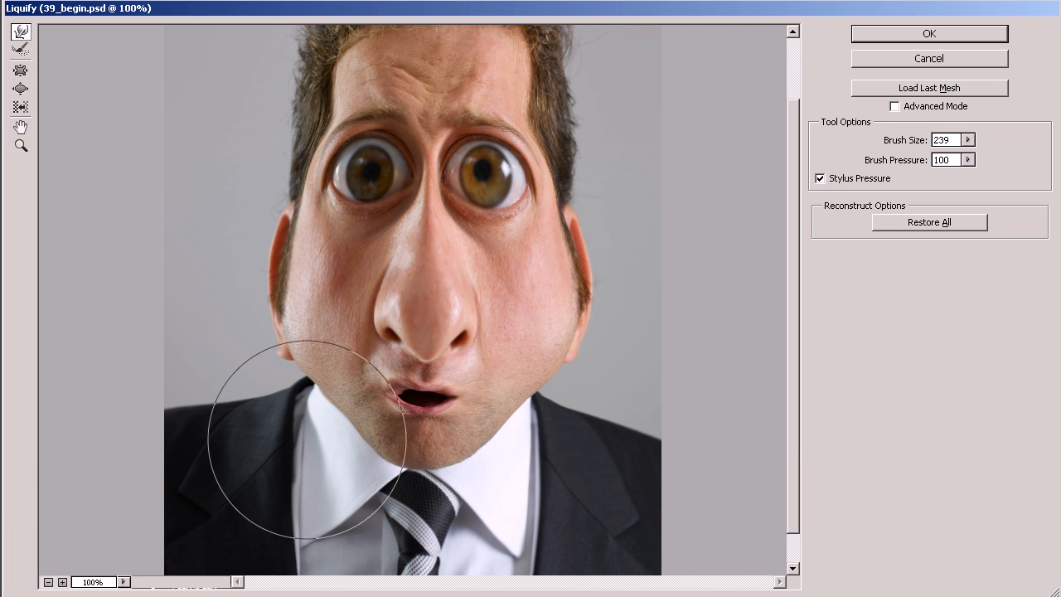
{"action": "left_click_drag", "start_coordinate": [484, 311], "coordinate": [488, 370]}
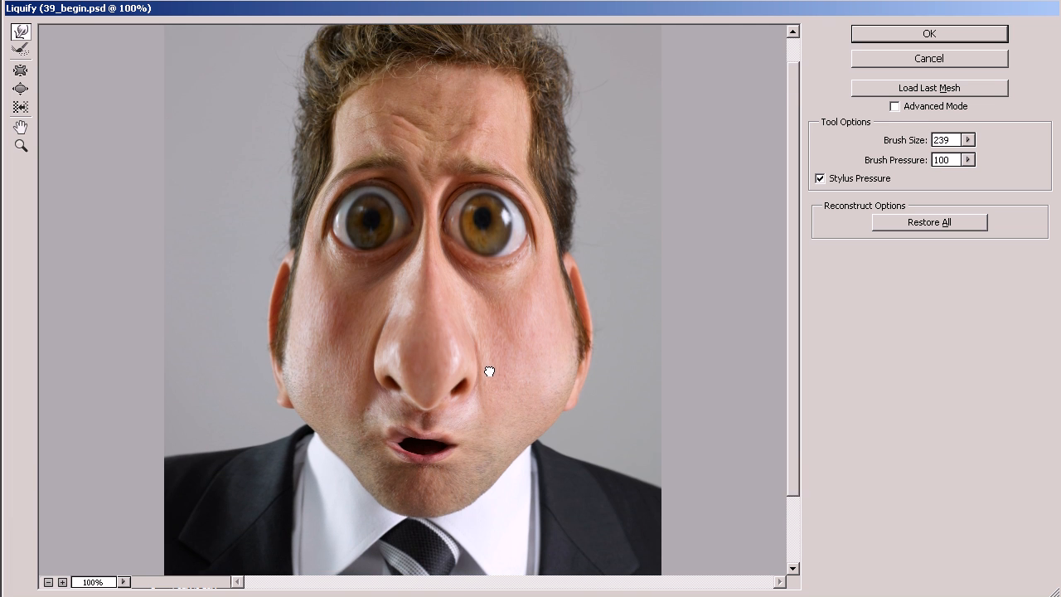
{"action": "left_click", "coordinate": [500, 364], "text": "alt"}
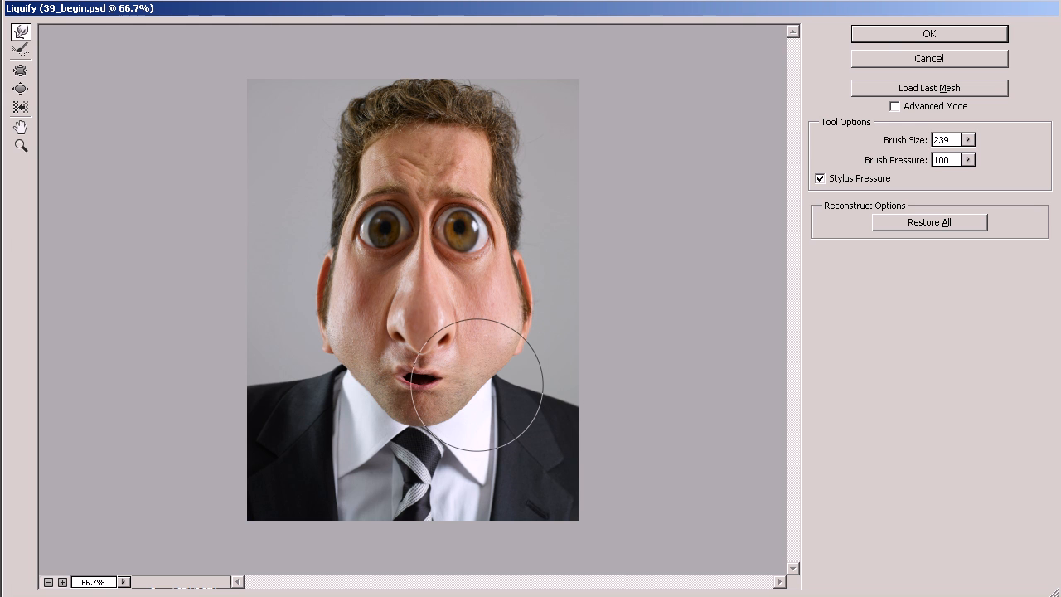
{"action": "left_click", "coordinate": [915, 38]}
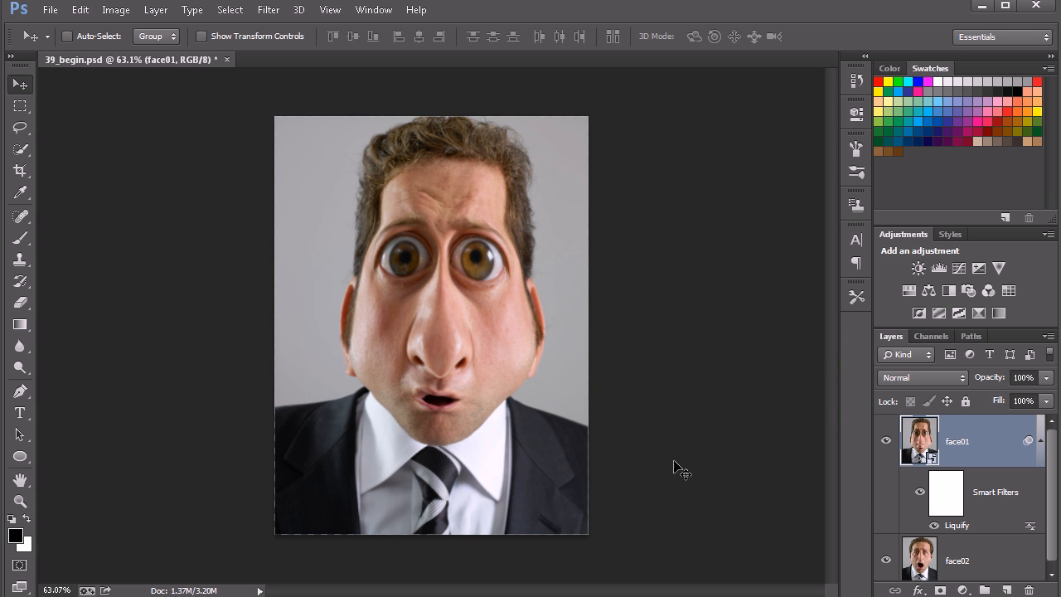
Switch the Liquify smart filter on face01 off and on twice to compare the original portrait with the caricature.
{"action": "left_click", "coordinate": [933, 526]}
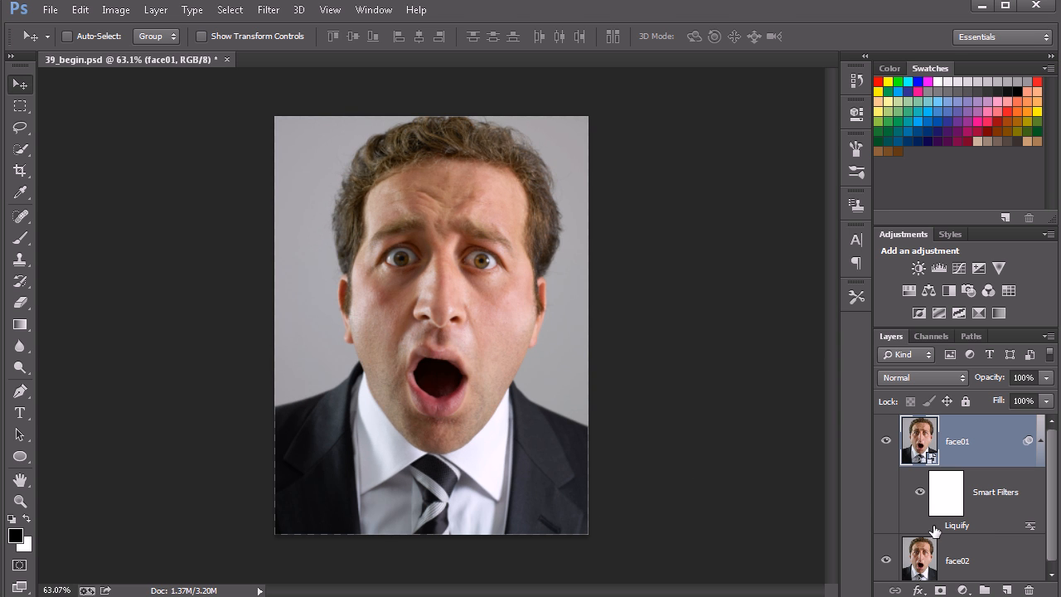
{"action": "left_click", "coordinate": [934, 527]}
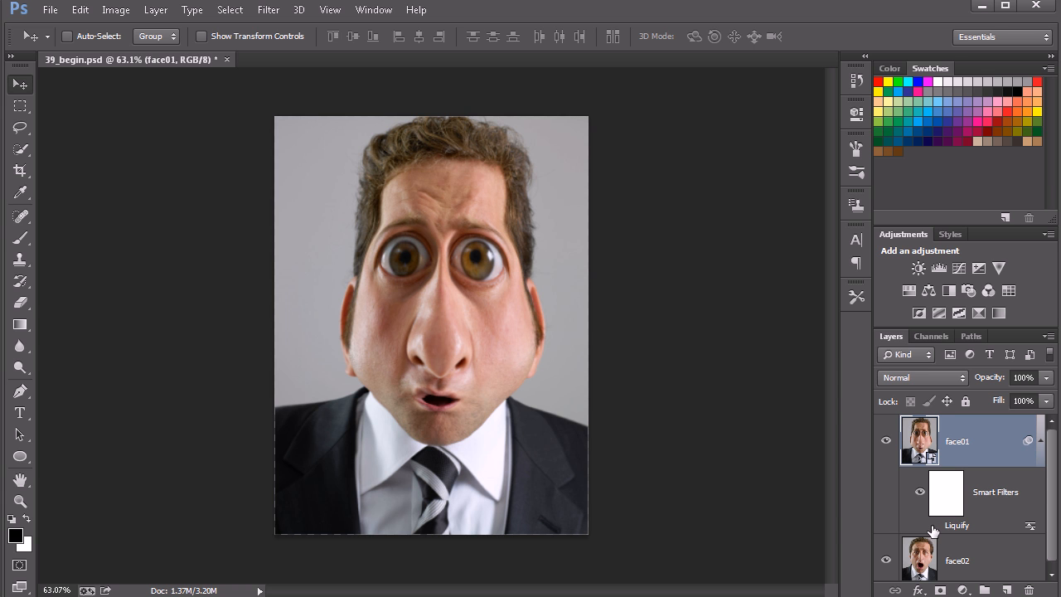
{"action": "left_click", "coordinate": [933, 526]}
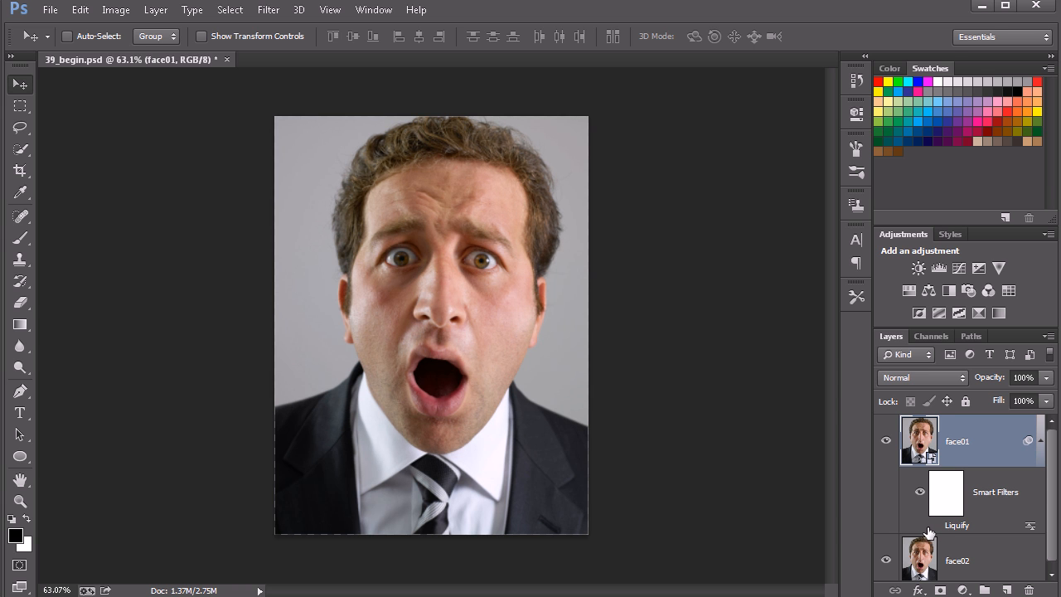
{"action": "left_click", "coordinate": [933, 527]}
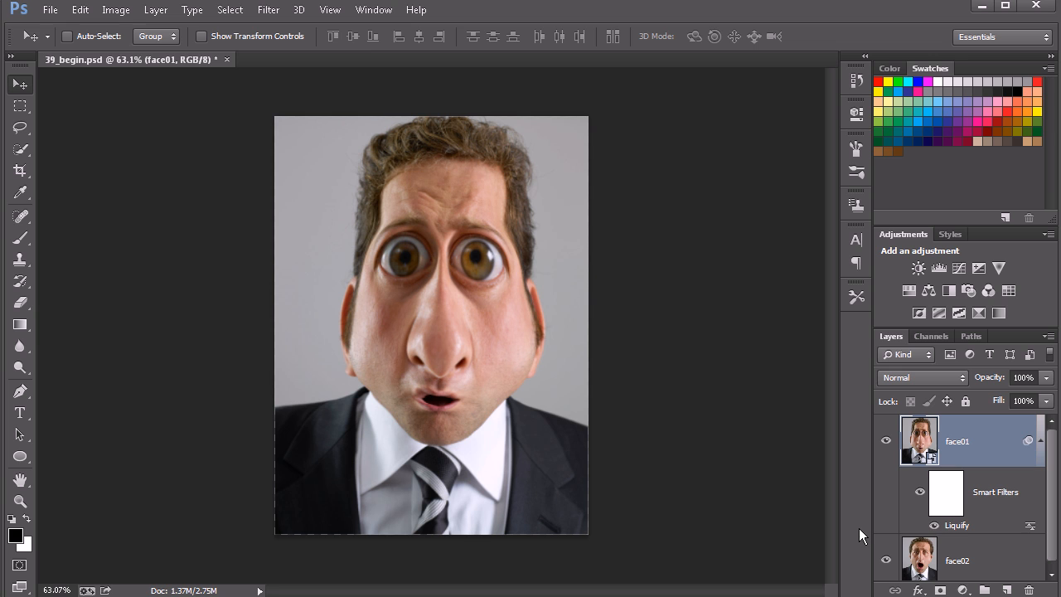
Collapse the smart filter list of face01, hide that layer and make face02 the active layer.
{"action": "left_click", "coordinate": [1040, 442]}
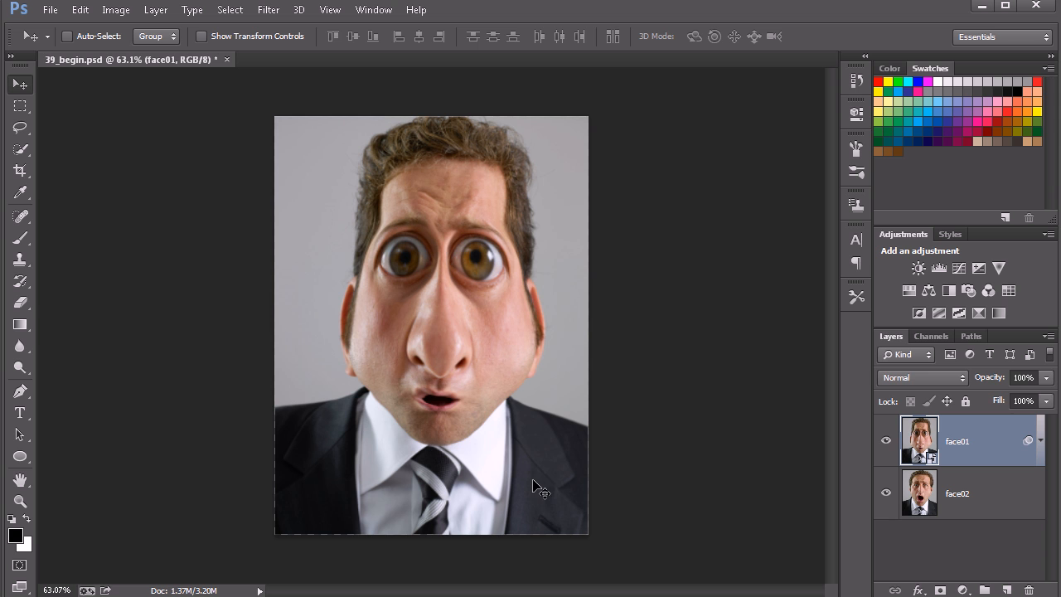
{"action": "left_click", "coordinate": [887, 442]}
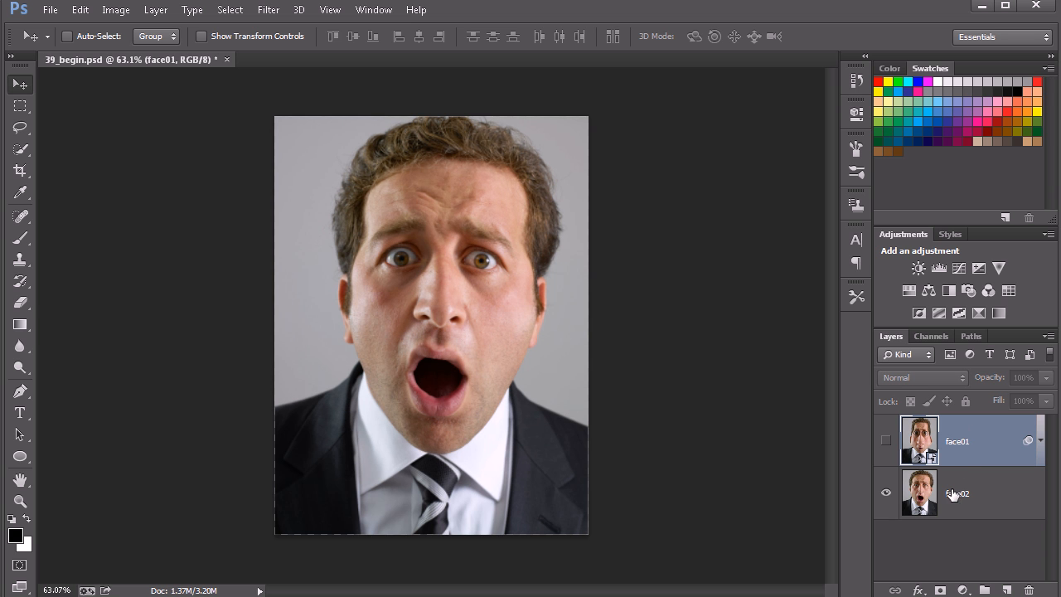
{"action": "left_click", "coordinate": [953, 492]}
{"action": "key", "text": "ctrl+plus"}
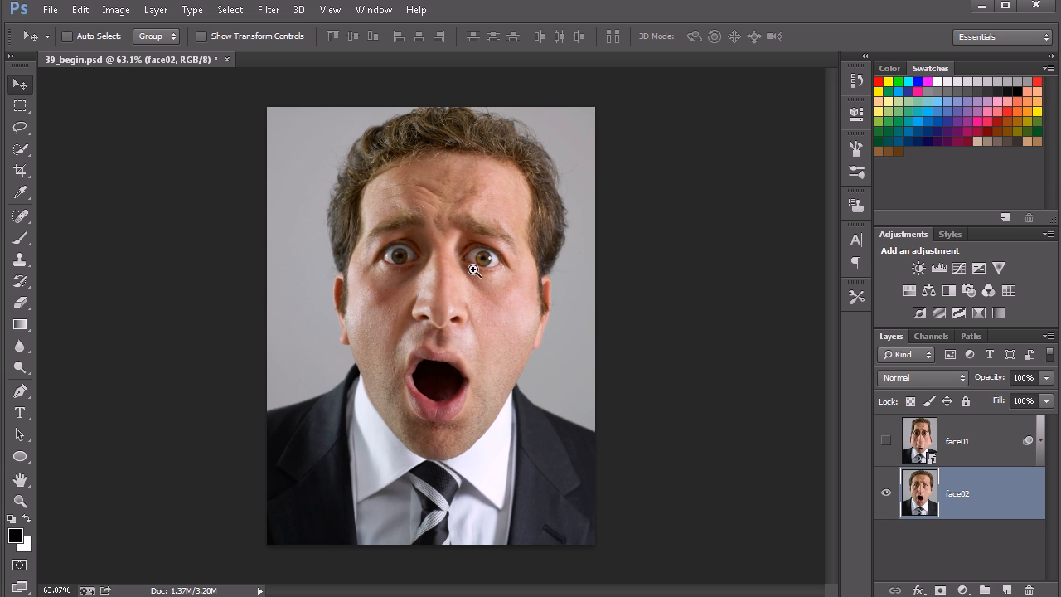
{"action": "key", "text": "ctrl+minus"}
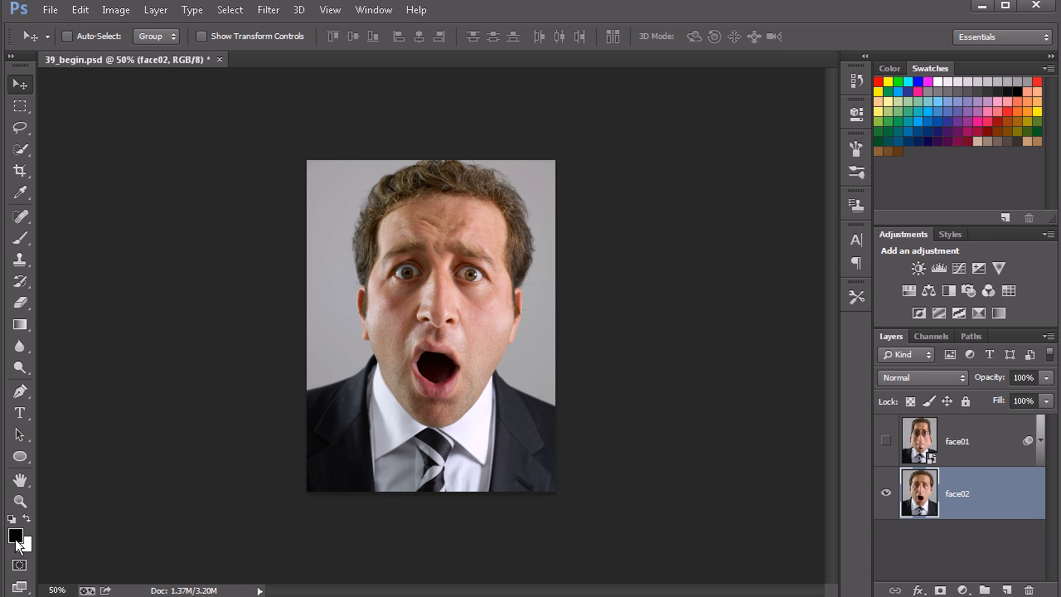
Enter Quick Mask mode and paint over the background and suit around the head with a hard 85 px brush at 99% opacity.
{"action": "left_click", "coordinate": [20, 565]}
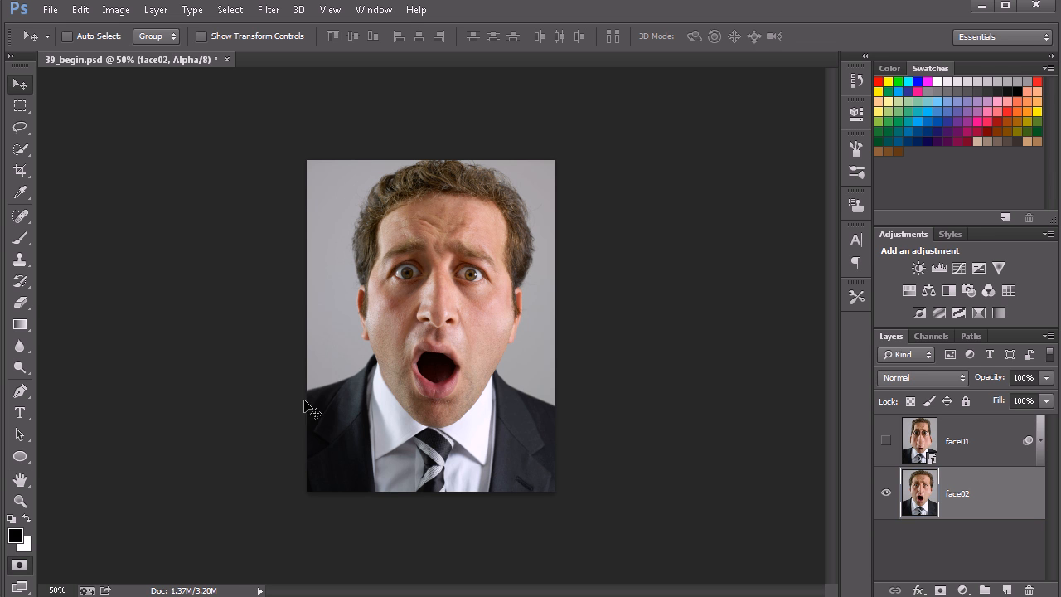
{"action": "left_click", "coordinate": [21, 237]}
{"action": "mouse_move", "coordinate": [478, 381]}
{"action": "left_mouse_down"}
{"action": "mouse_move", "coordinate": [492, 391]}
{"action": "mouse_move", "coordinate": [484, 394]}
{"action": "left_mouse_up"}
{"action": "left_click", "coordinate": [88, 37]}
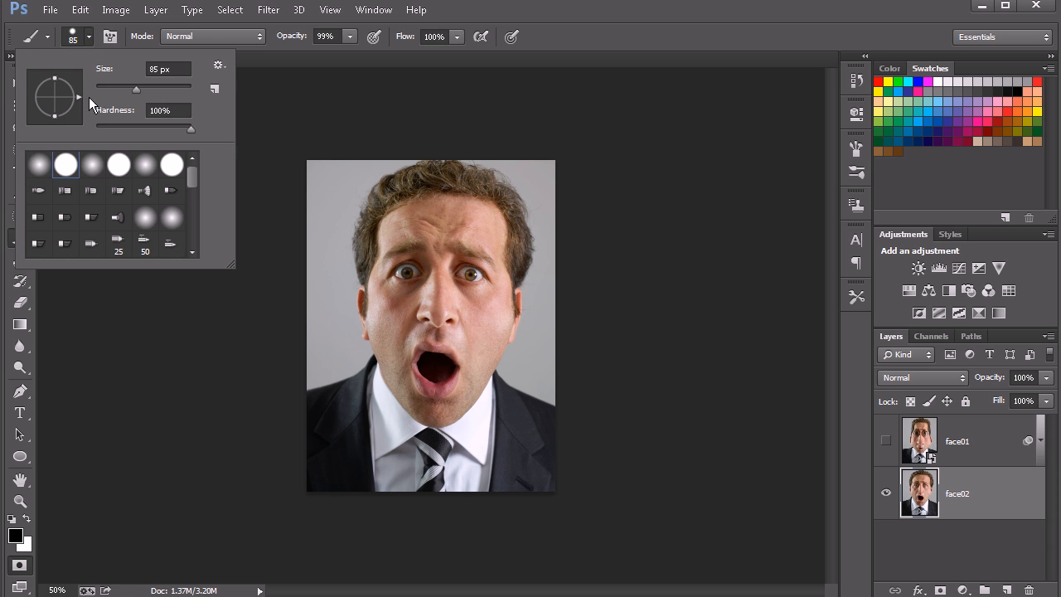
{"action": "mouse_move", "coordinate": [530, 418]}
{"action": "left_mouse_down"}
{"action": "mouse_move", "coordinate": [509, 472]}
{"action": "mouse_move", "coordinate": [561, 467]}
{"action": "mouse_move", "coordinate": [553, 433]}
{"action": "mouse_move", "coordinate": [492, 457]}
{"action": "mouse_move", "coordinate": [509, 433]}
{"action": "mouse_move", "coordinate": [317, 426]}
{"action": "mouse_move", "coordinate": [333, 496]}
{"action": "mouse_move", "coordinate": [316, 414]}
{"action": "mouse_move", "coordinate": [429, 471]}
{"action": "mouse_move", "coordinate": [502, 429]}
{"action": "mouse_move", "coordinate": [552, 379]}
{"action": "mouse_move", "coordinate": [561, 334]}
{"action": "mouse_move", "coordinate": [568, 199]}
{"action": "mouse_move", "coordinate": [540, 152]}
{"action": "mouse_move", "coordinate": [568, 243]}
{"action": "mouse_move", "coordinate": [564, 346]}
{"action": "mouse_move", "coordinate": [559, 190]}
{"action": "mouse_move", "coordinate": [553, 384]}
{"action": "mouse_move", "coordinate": [558, 260]}
{"action": "left_mouse_up"}
{"action": "mouse_move", "coordinate": [307, 152]}
{"action": "left_mouse_down"}
{"action": "mouse_move", "coordinate": [290, 291]}
{"action": "mouse_move", "coordinate": [309, 411]}
{"action": "mouse_move", "coordinate": [311, 157]}
{"action": "mouse_move", "coordinate": [303, 210]}
{"action": "mouse_move", "coordinate": [315, 359]}
{"action": "mouse_move", "coordinate": [322, 330]}
{"action": "mouse_move", "coordinate": [297, 294]}
{"action": "mouse_move", "coordinate": [334, 408]}
{"action": "mouse_move", "coordinate": [305, 195]}
{"action": "mouse_move", "coordinate": [358, 142]}
{"action": "mouse_move", "coordinate": [336, 197]}
{"action": "mouse_move", "coordinate": [314, 191]}
{"action": "mouse_move", "coordinate": [402, 135]}
{"action": "mouse_move", "coordinate": [319, 188]}
{"action": "mouse_move", "coordinate": [349, 149]}
{"action": "left_mouse_up"}
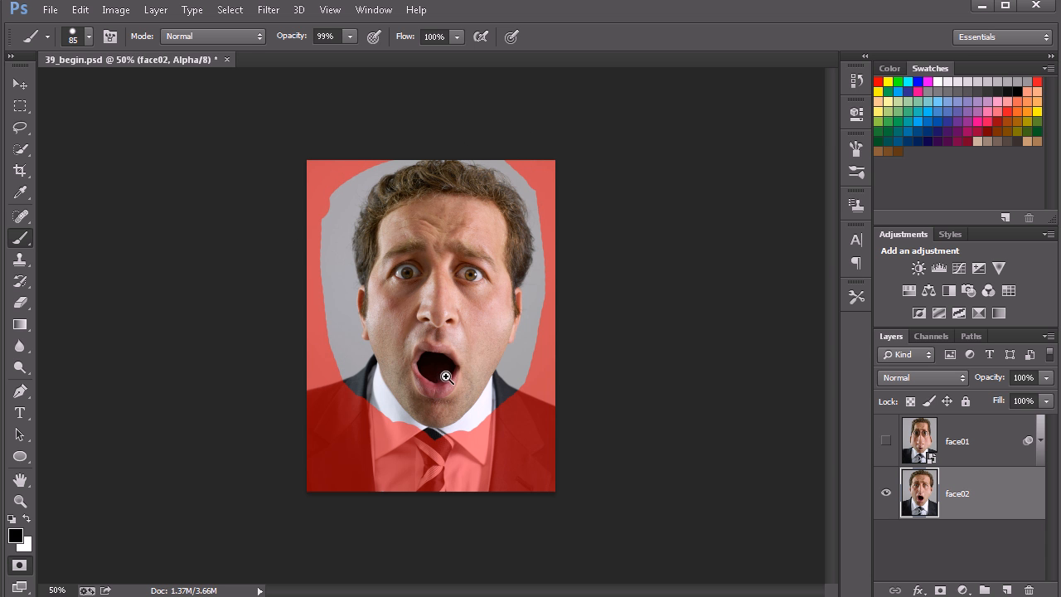
Extend the quick mask over the collar and shoulders up to the jawline with a 28 px brush.
{"action": "left_click", "coordinate": [480, 381], "text": "ctrl"}
{"action": "left_click", "coordinate": [481, 407], "text": "ctrl"}
{"action": "left_click_drag", "start_coordinate": [498, 397], "coordinate": [467, 404]}
{"action": "mouse_move", "coordinate": [553, 402]}
{"action": "left_mouse_down"}
{"action": "mouse_move", "coordinate": [485, 470]}
{"action": "mouse_move", "coordinate": [480, 456]}
{"action": "mouse_move", "coordinate": [537, 399]}
{"action": "mouse_move", "coordinate": [465, 485]}
{"action": "mouse_move", "coordinate": [407, 509]}
{"action": "mouse_move", "coordinate": [487, 487]}
{"action": "mouse_move", "coordinate": [490, 499]}
{"action": "mouse_move", "coordinate": [580, 428]}
{"action": "left_mouse_up"}
{"action": "mouse_move", "coordinate": [285, 364]}
{"action": "left_mouse_down"}
{"action": "mouse_move", "coordinate": [280, 347]}
{"action": "mouse_move", "coordinate": [320, 434]}
{"action": "mouse_move", "coordinate": [362, 480]}
{"action": "mouse_move", "coordinate": [416, 503]}
{"action": "left_mouse_up"}
{"action": "mouse_move", "coordinate": [282, 353]}
{"action": "left_mouse_down"}
{"action": "mouse_move", "coordinate": [301, 399]}
{"action": "mouse_move", "coordinate": [282, 392]}
{"action": "mouse_move", "coordinate": [280, 368]}
{"action": "mouse_move", "coordinate": [284, 421]}
{"action": "mouse_move", "coordinate": [246, 390]}
{"action": "mouse_move", "coordinate": [233, 393]}
{"action": "mouse_move", "coordinate": [281, 380]}
{"action": "left_mouse_up"}
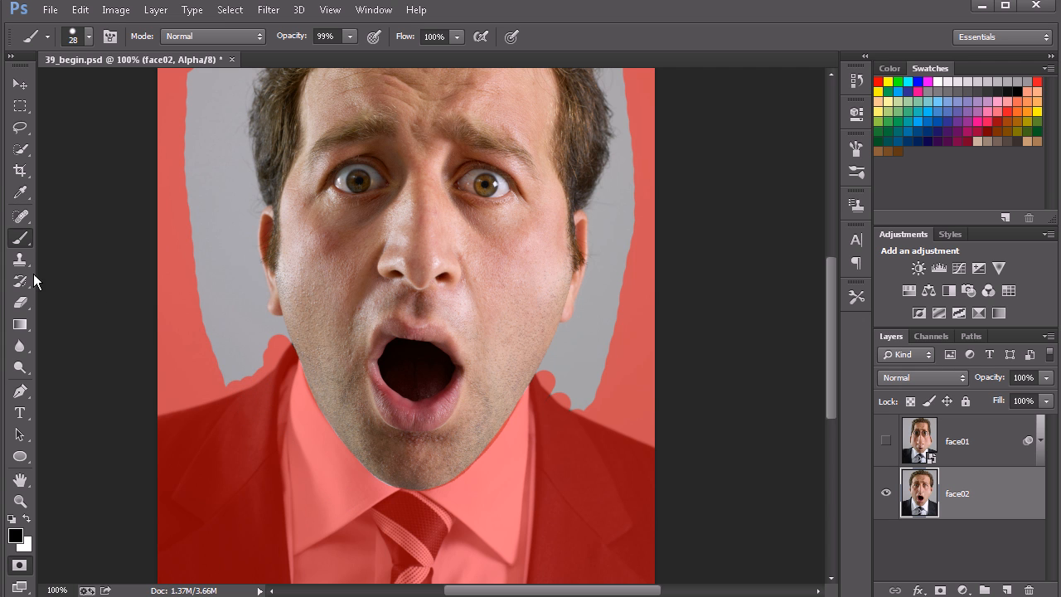
Clean the quick mask edge along the chin and jaw with a 19 px Eraser, and turn the mask into a selection.
{"action": "left_click", "coordinate": [20, 303]}
{"action": "left_click_drag", "start_coordinate": [433, 459], "coordinate": [427, 464]}
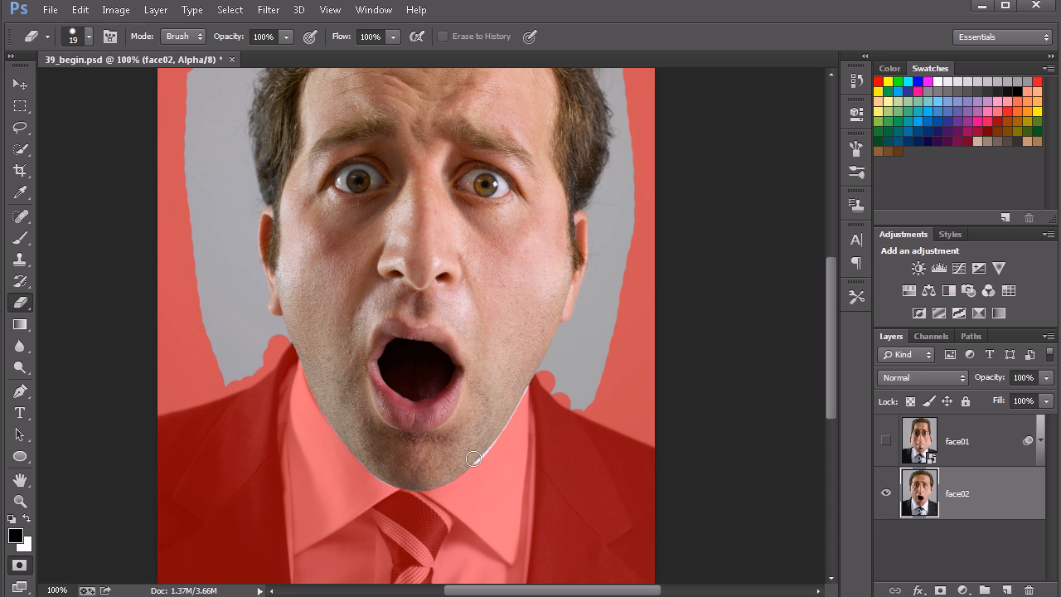
{"action": "left_click_drag", "start_coordinate": [466, 477], "coordinate": [522, 386]}
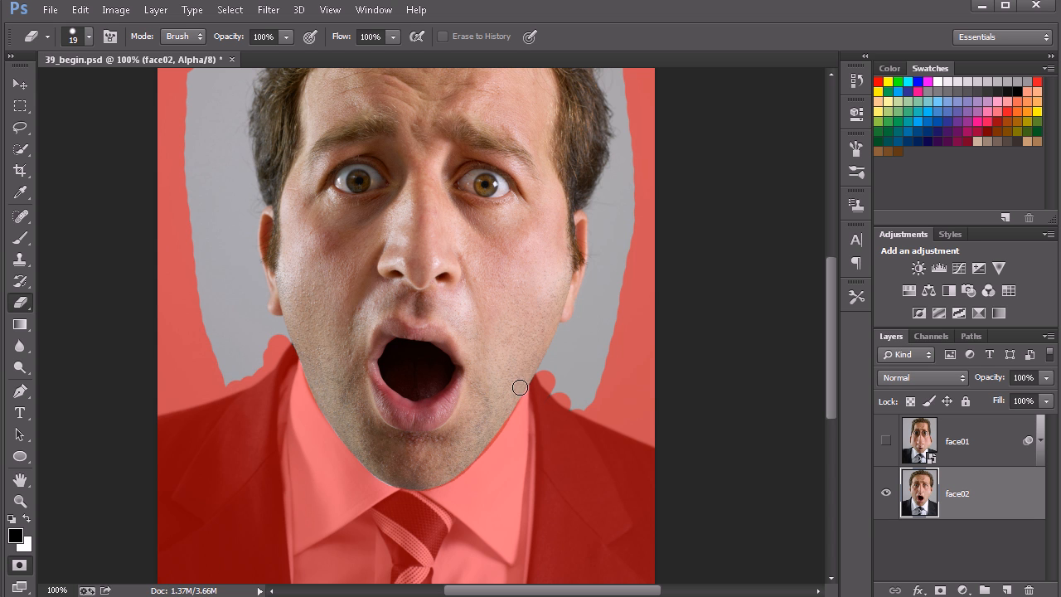
{"action": "mouse_move", "coordinate": [419, 484]}
{"action": "left_mouse_down"}
{"action": "mouse_move", "coordinate": [470, 459]}
{"action": "mouse_move", "coordinate": [521, 383]}
{"action": "left_mouse_up"}
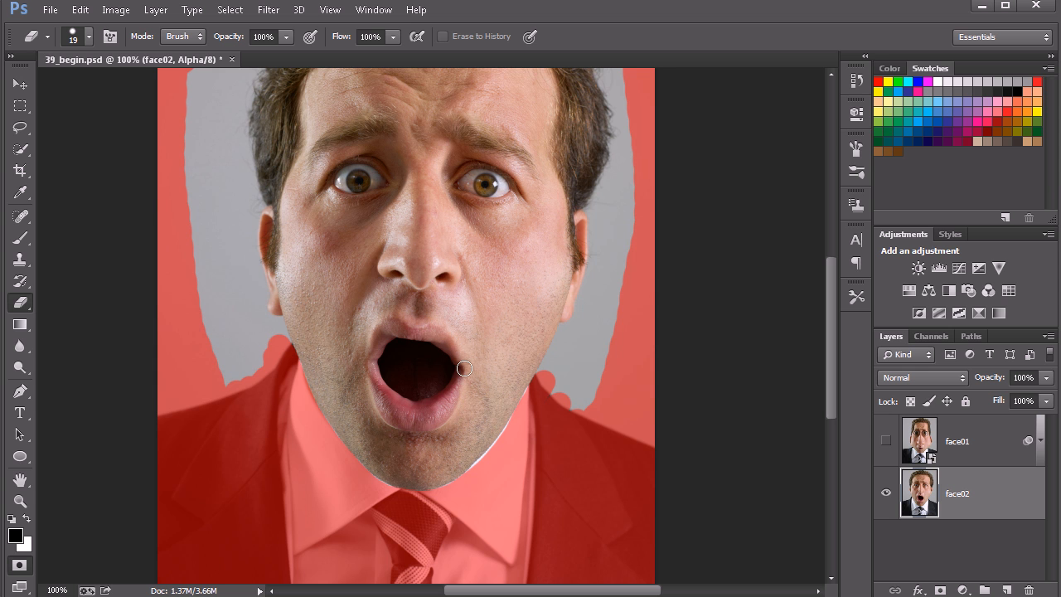
{"action": "key", "text": "ctrl+minus"}
{"action": "key", "text": "ctrl+minus"}
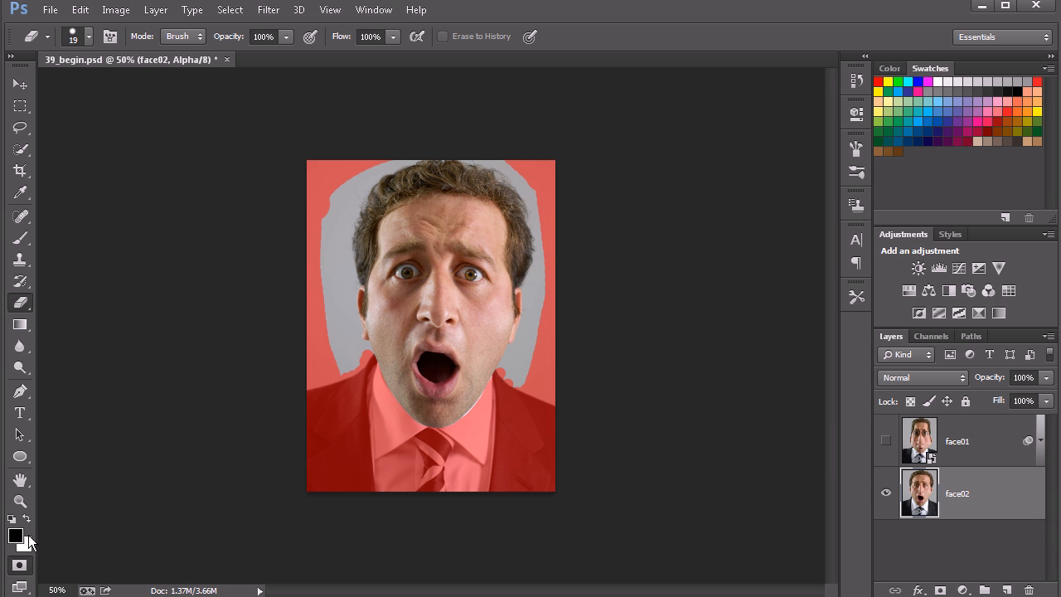
{"action": "left_click", "coordinate": [20, 566]}
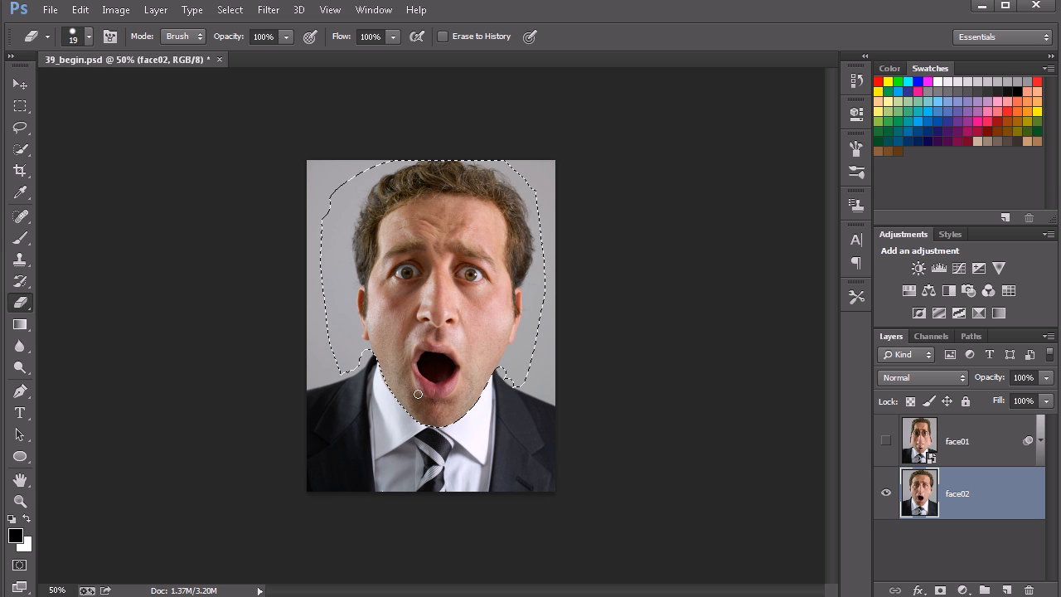
Open the Liquify filter on the selected head, test a Forward Warp push across the face at brush size 239, and undo it.
{"action": "left_click", "coordinate": [268, 10]}
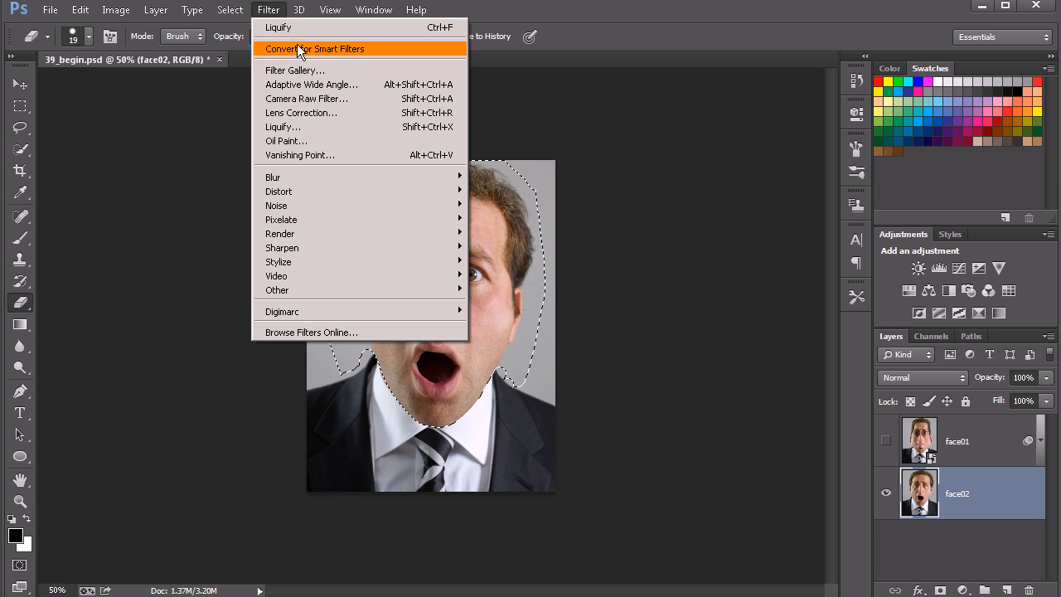
{"action": "left_click", "coordinate": [306, 126]}
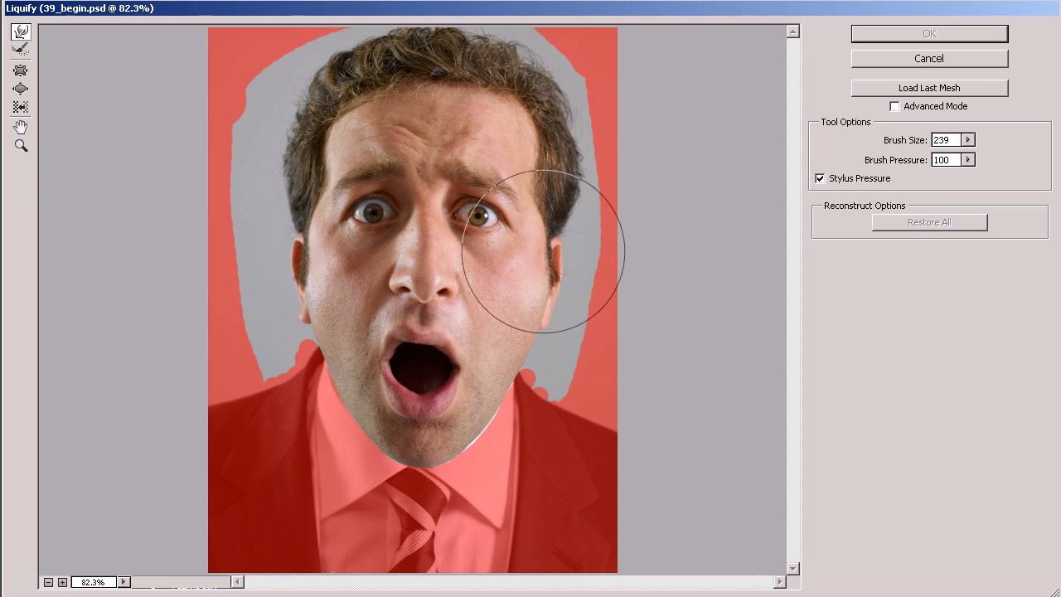
{"action": "mouse_move", "coordinate": [548, 327]}
{"action": "left_mouse_down"}
{"action": "mouse_move", "coordinate": [695, 318]}
{"action": "mouse_move", "coordinate": [451, 304]}
{"action": "mouse_move", "coordinate": [723, 305]}
{"action": "mouse_move", "coordinate": [189, 320]}
{"action": "mouse_move", "coordinate": [699, 313]}
{"action": "left_mouse_up"}
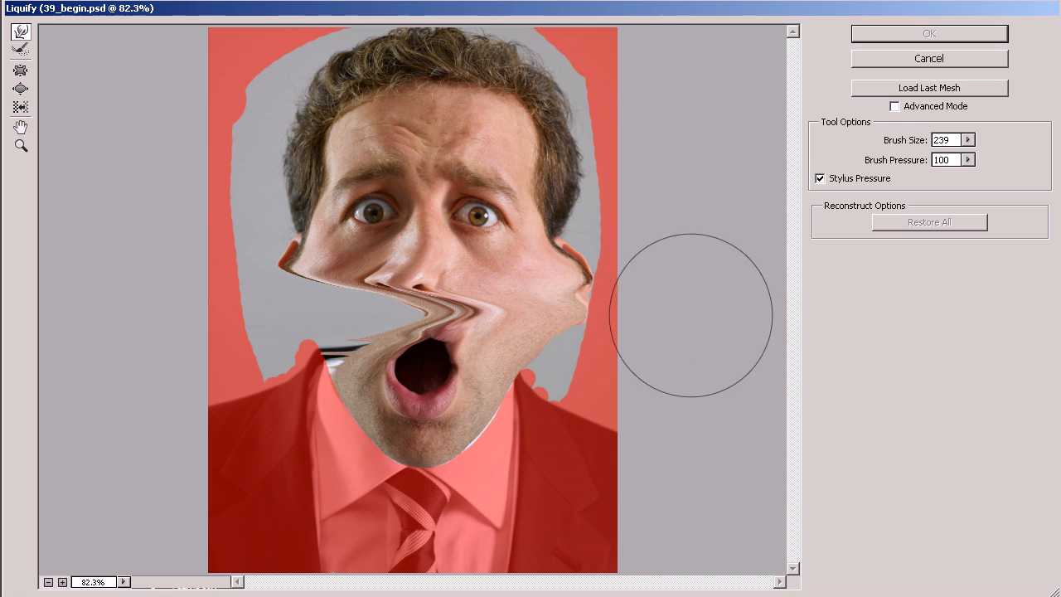
{"action": "key", "text": "ctrl+z"}
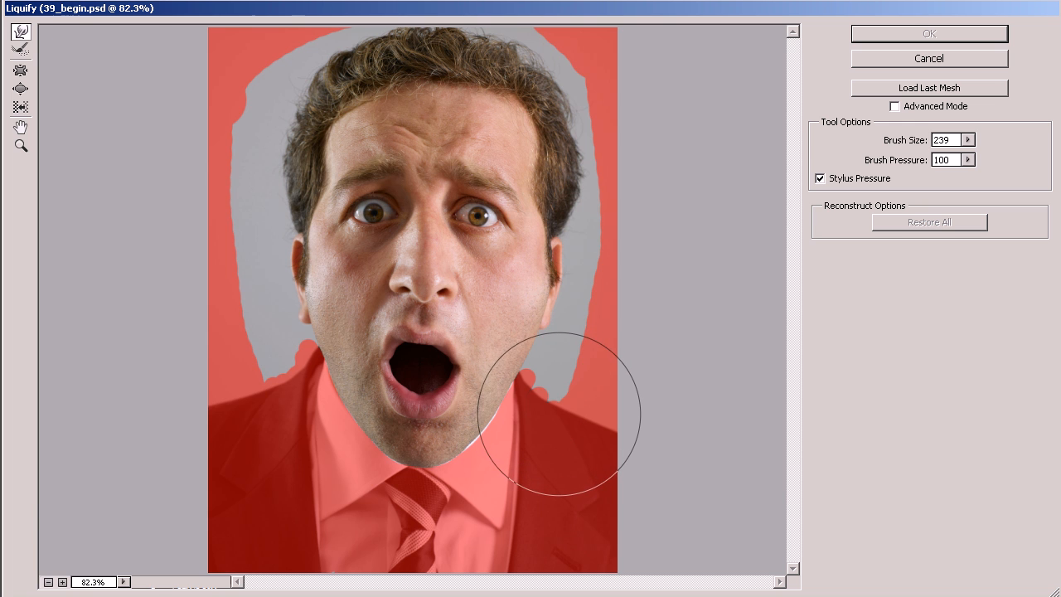
Enable Advanced Mode and paint a frozen area along the jaw and chin with the Freeze Mask tool at brush size 100.
{"action": "left_click", "coordinate": [895, 107]}
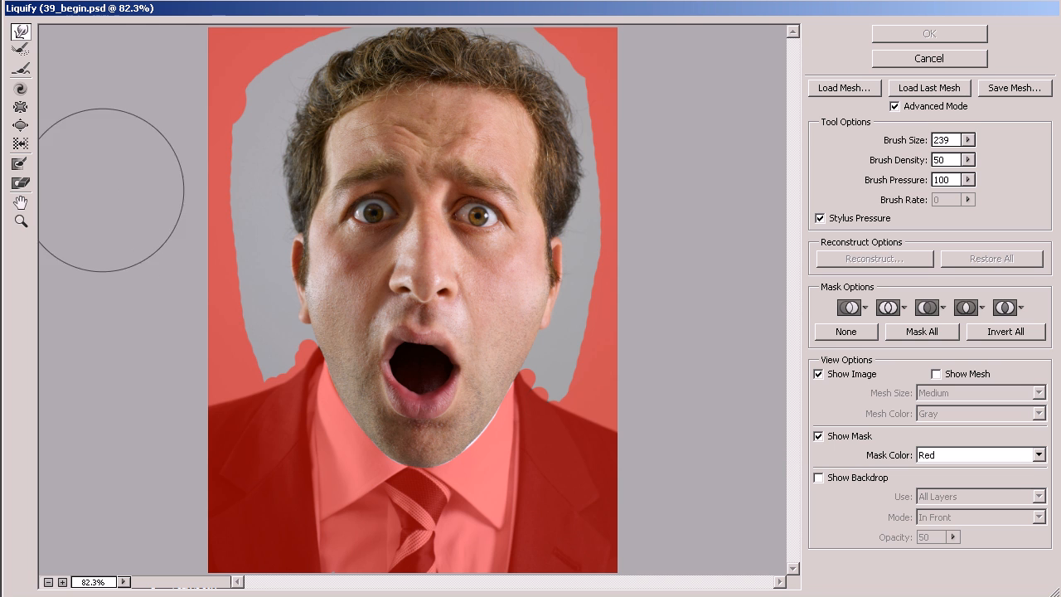
{"action": "left_click", "coordinate": [23, 173]}
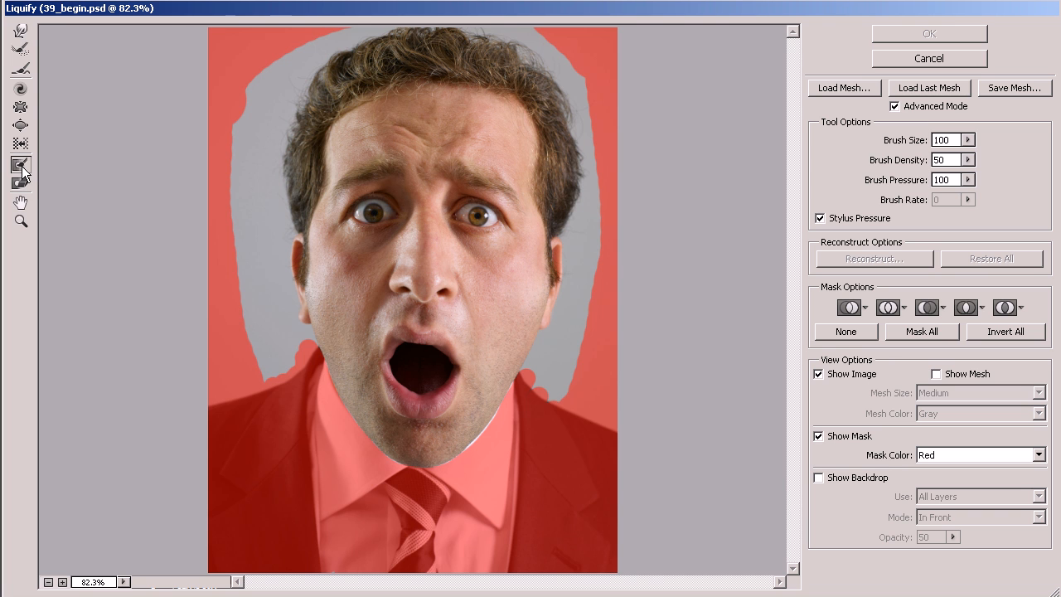
{"action": "left_click", "coordinate": [23, 184]}
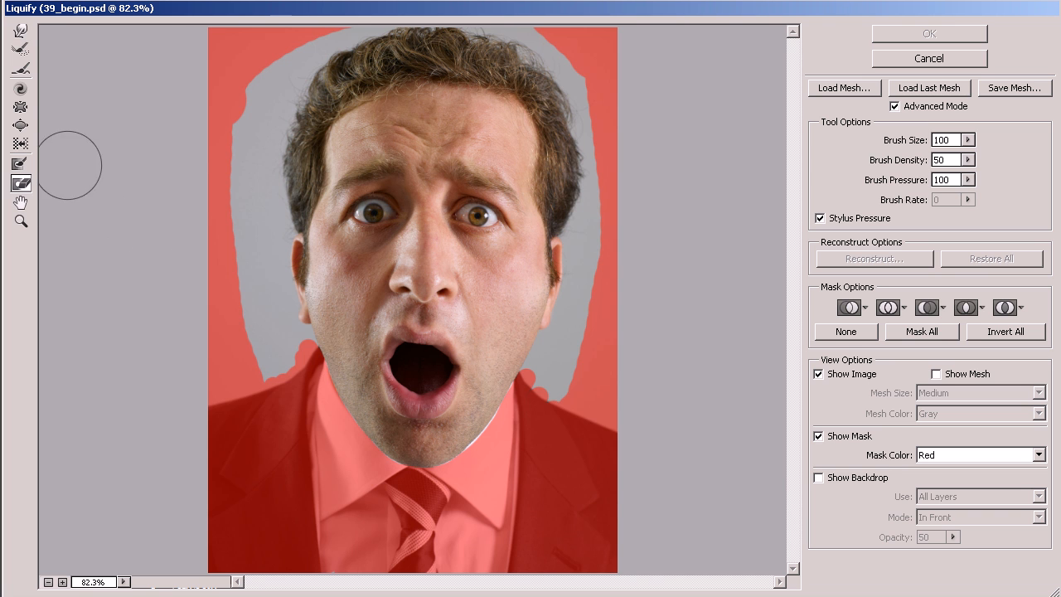
{"action": "key", "text": "alt"}
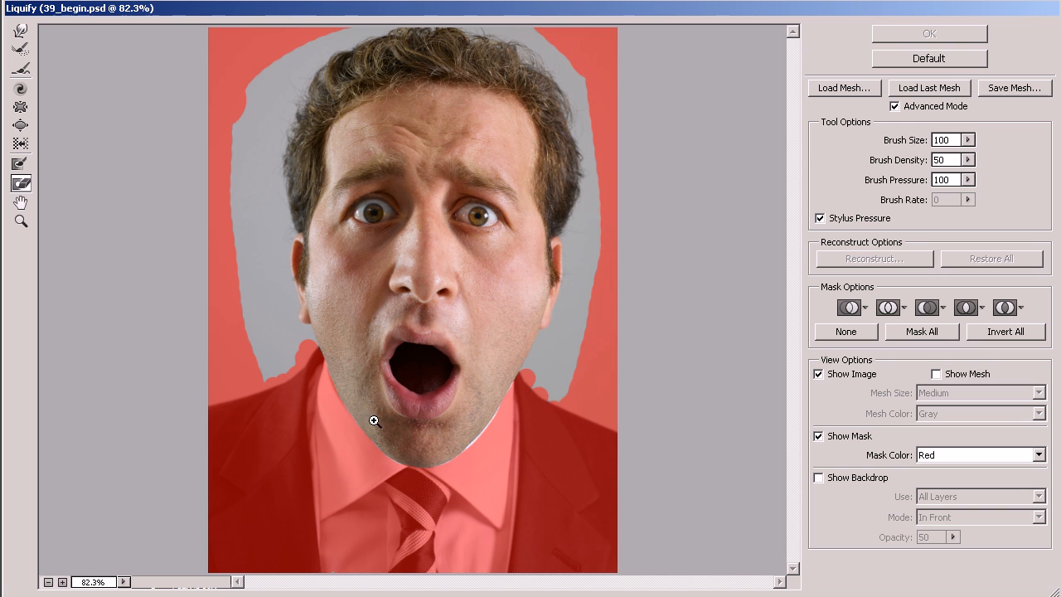
{"action": "left_click", "coordinate": [369, 419]}
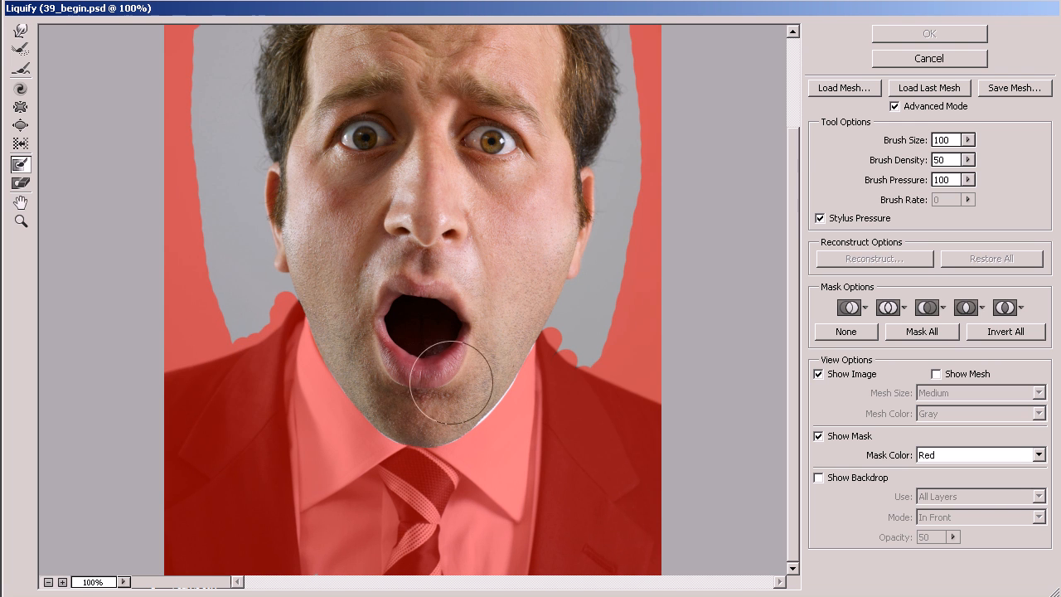
{"action": "mouse_move", "coordinate": [320, 391]}
{"action": "left_mouse_down"}
{"action": "mouse_move", "coordinate": [300, 363]}
{"action": "mouse_move", "coordinate": [407, 439]}
{"action": "mouse_move", "coordinate": [486, 422]}
{"action": "mouse_move", "coordinate": [542, 362]}
{"action": "mouse_move", "coordinate": [467, 428]}
{"action": "mouse_move", "coordinate": [334, 379]}
{"action": "mouse_move", "coordinate": [282, 320]}
{"action": "mouse_move", "coordinate": [290, 344]}
{"action": "mouse_move", "coordinate": [265, 319]}
{"action": "mouse_move", "coordinate": [285, 388]}
{"action": "left_mouse_up"}
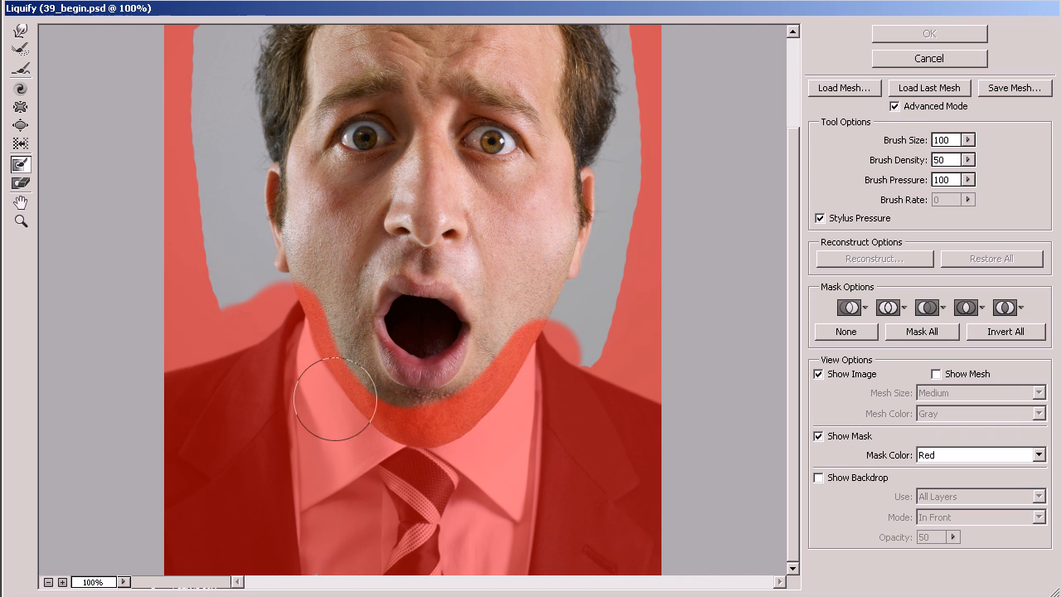
{"action": "mouse_move", "coordinate": [482, 422]}
{"action": "left_mouse_down"}
{"action": "mouse_move", "coordinate": [562, 369]}
{"action": "mouse_move", "coordinate": [597, 380]}
{"action": "mouse_move", "coordinate": [639, 334]}
{"action": "mouse_move", "coordinate": [635, 351]}
{"action": "mouse_move", "coordinate": [500, 440]}
{"action": "left_mouse_up"}
Clear the frozen mask from the chin and jaw up to the collar edge with the Thaw Mask tool at brush size 46.
{"action": "left_click", "coordinate": [22, 184]}
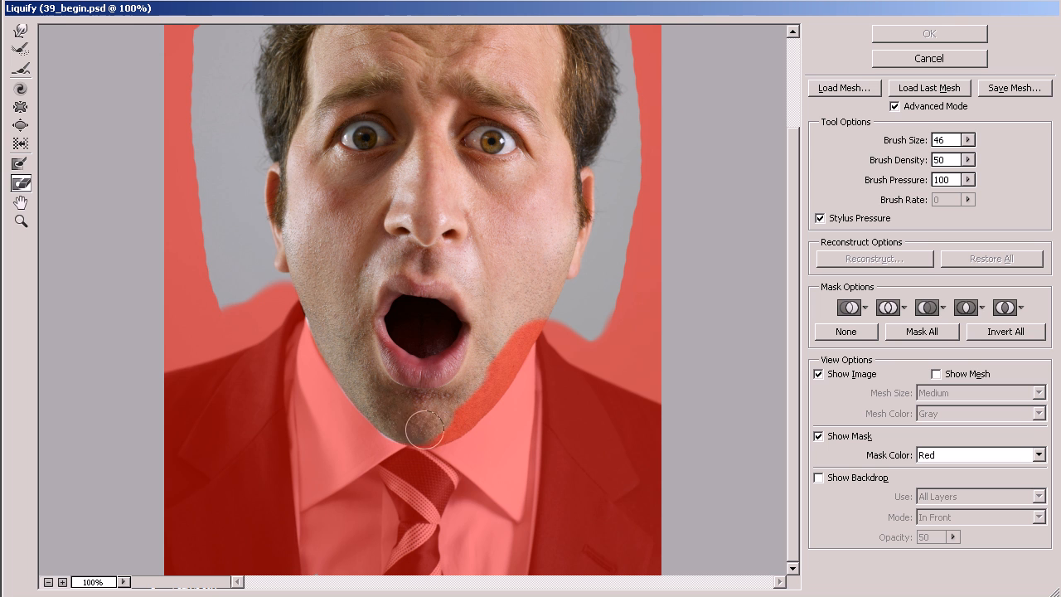
{"action": "left_click_drag", "start_coordinate": [476, 393], "coordinate": [519, 335]}
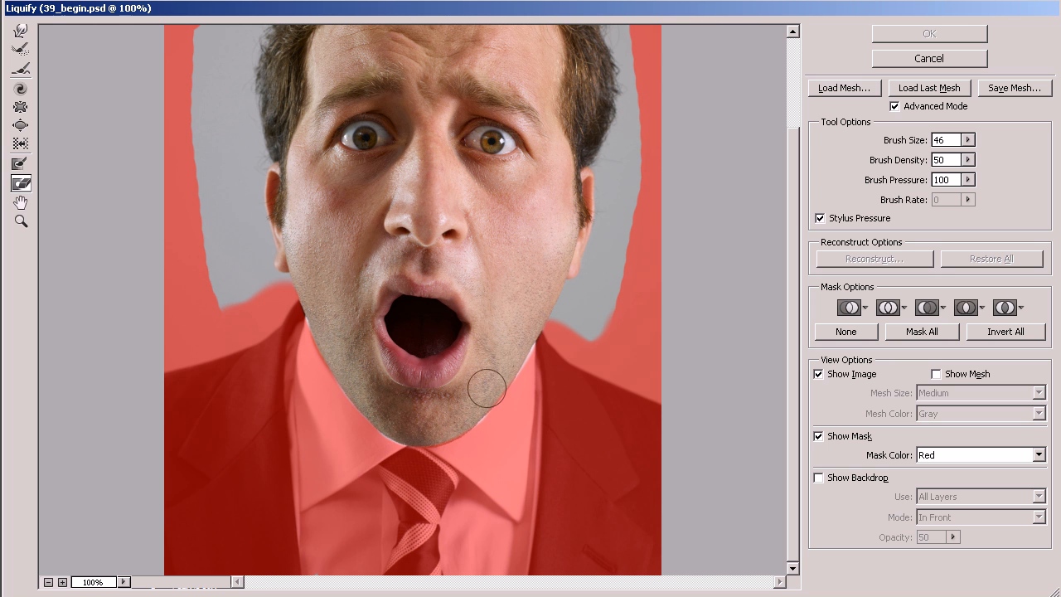
{"action": "left_click_drag", "start_coordinate": [468, 208], "coordinate": [458, 304]}
Try shifting the nose and mouth downward with the Push Left tool at brush size 319 and pressure 36, and undo the distortions.
{"action": "left_click", "coordinate": [477, 287], "text": "alt"}
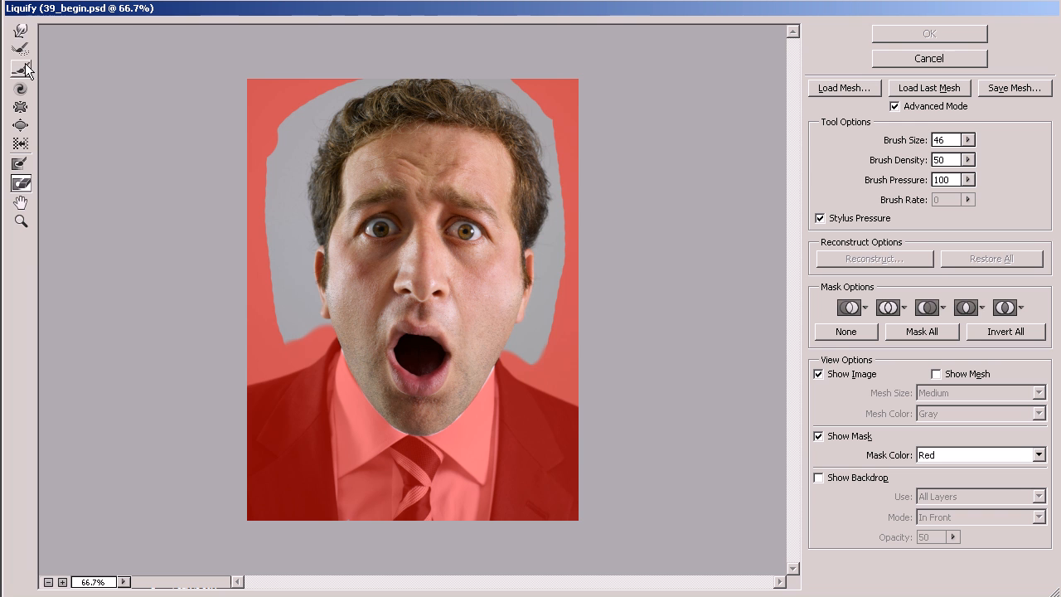
{"action": "left_click", "coordinate": [21, 144]}
{"action": "mouse_move", "coordinate": [551, 278]}
{"action": "left_mouse_down"}
{"action": "mouse_move", "coordinate": [504, 306]}
{"action": "mouse_move", "coordinate": [316, 316]}
{"action": "left_mouse_up"}
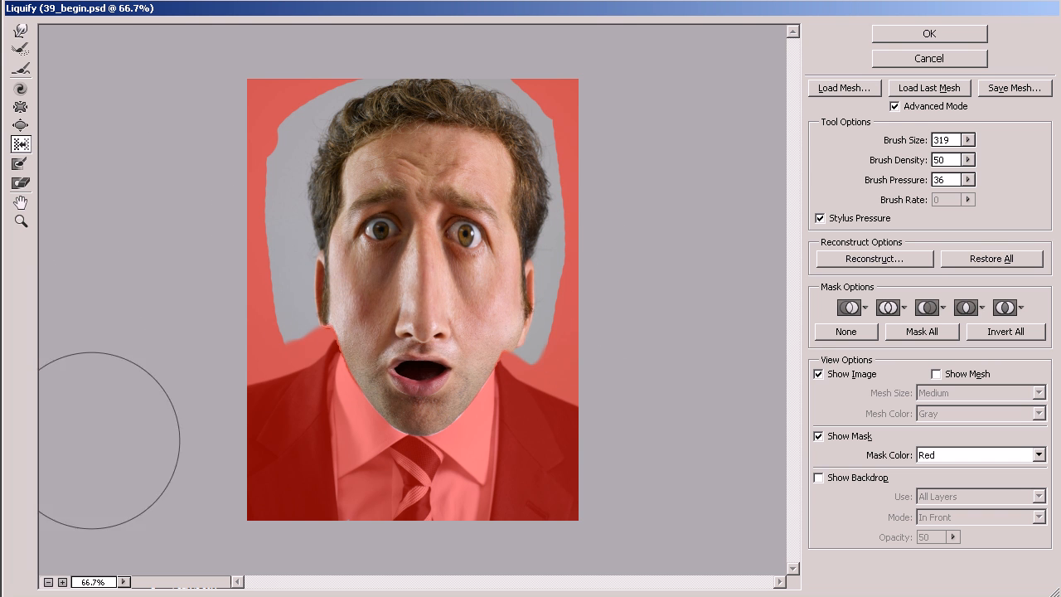
{"action": "key", "text": "ctrl+alt+z"}
{"action": "left_click_drag", "start_coordinate": [560, 338], "coordinate": [261, 356]}
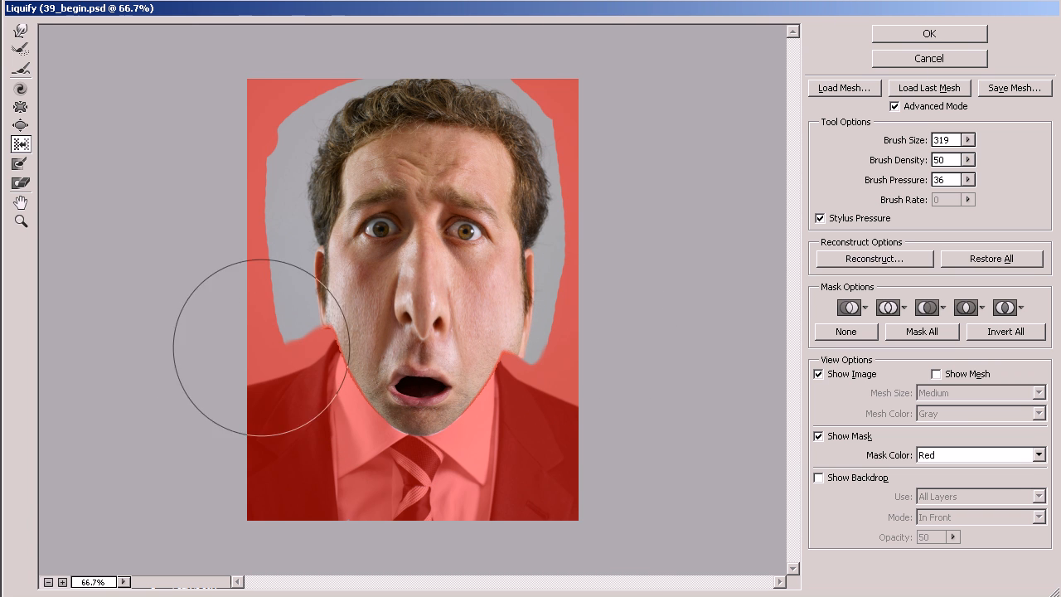
{"action": "left_click", "coordinate": [508, 389], "text": "ctrl"}
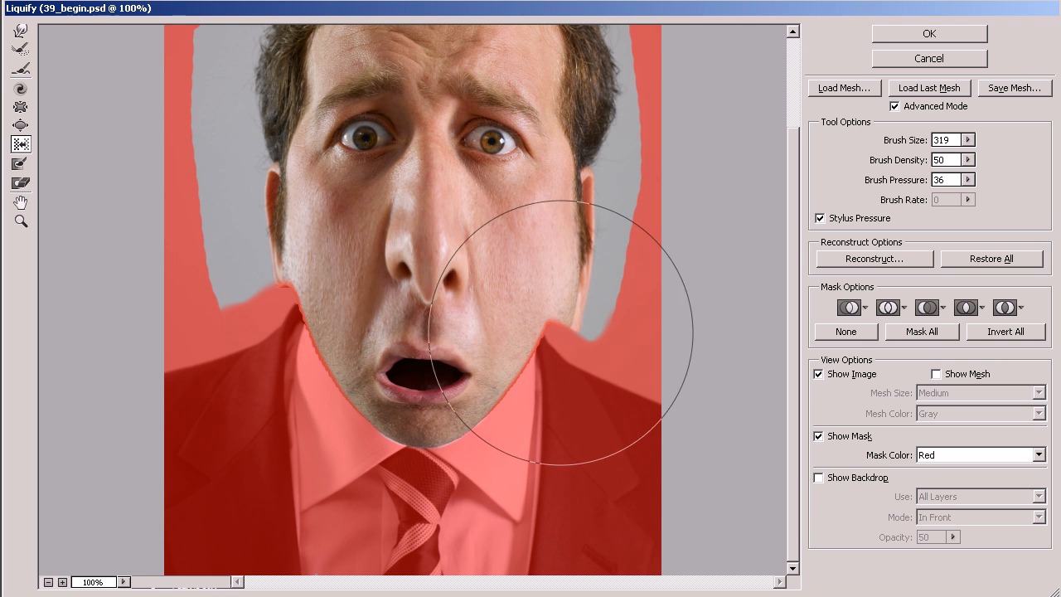
{"action": "key", "text": "ctrl+z"}
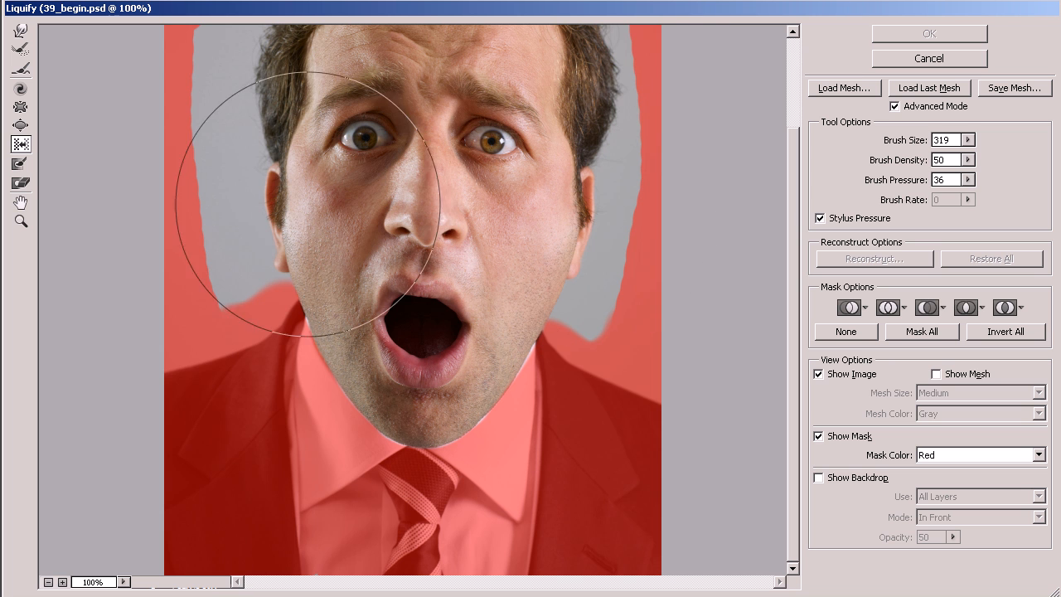
Clear the frozen mask from the background beside both sides of the jaw down to the shoulders with Thaw Mask at brush size 46.
{"action": "left_click", "coordinate": [274, 299]}
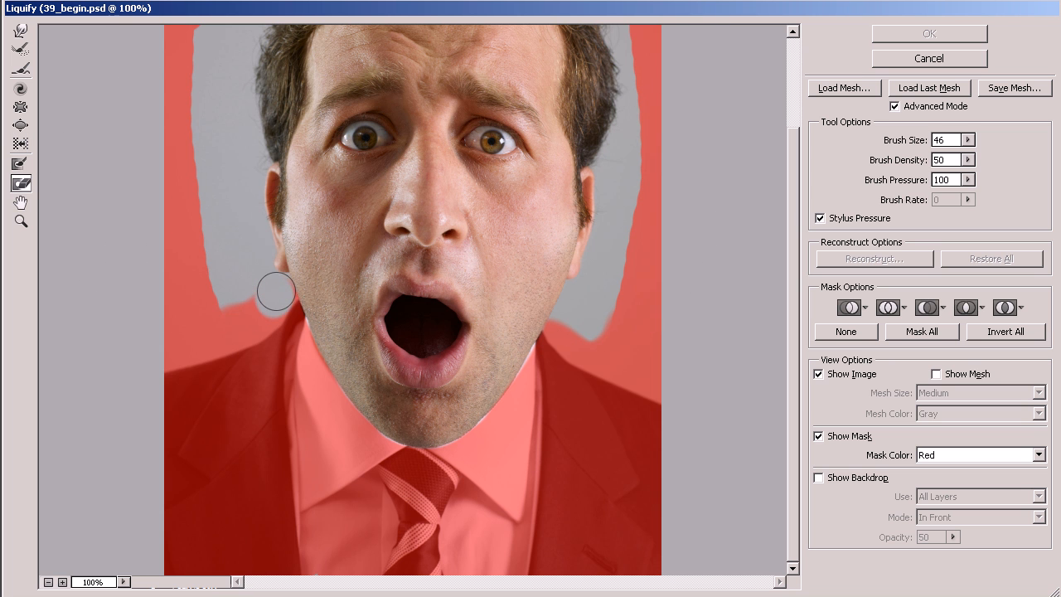
{"action": "left_click_drag", "start_coordinate": [273, 303], "coordinate": [247, 300]}
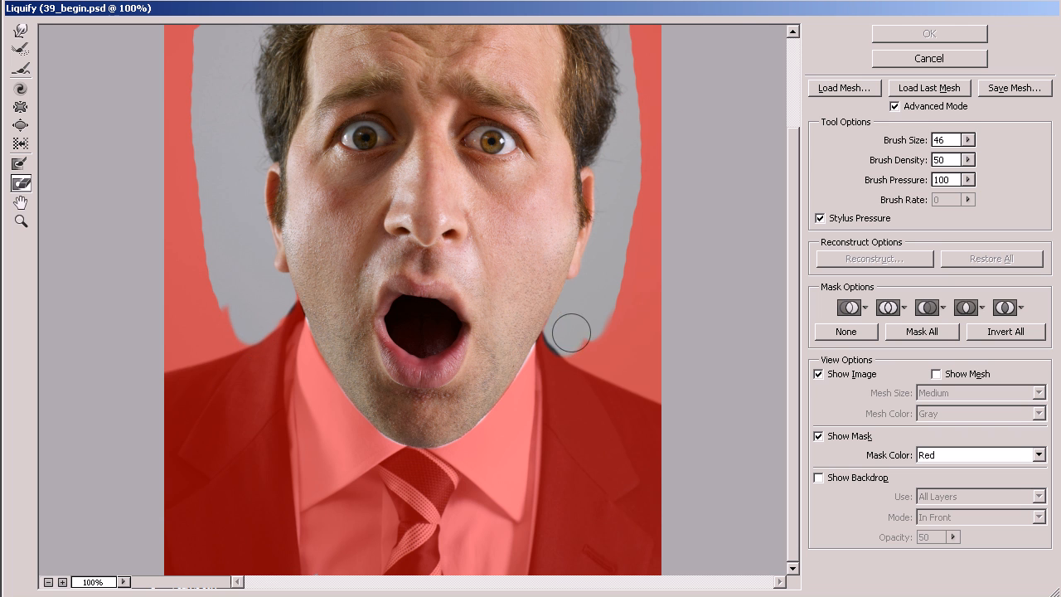
Stretch the nose, cheeks and earlobes downward with the Push Left tool at brush size 213 and pressure 36, undoing an excessive stroke.
{"action": "left_click", "coordinate": [20, 143]}
{"action": "mouse_move", "coordinate": [571, 204]}
{"action": "left_mouse_down"}
{"action": "mouse_move", "coordinate": [590, 232]}
{"action": "mouse_move", "coordinate": [543, 230]}
{"action": "left_mouse_up"}
{"action": "left_click_drag", "start_coordinate": [611, 240], "coordinate": [282, 237]}
{"action": "left_click_drag", "start_coordinate": [636, 269], "coordinate": [309, 288]}
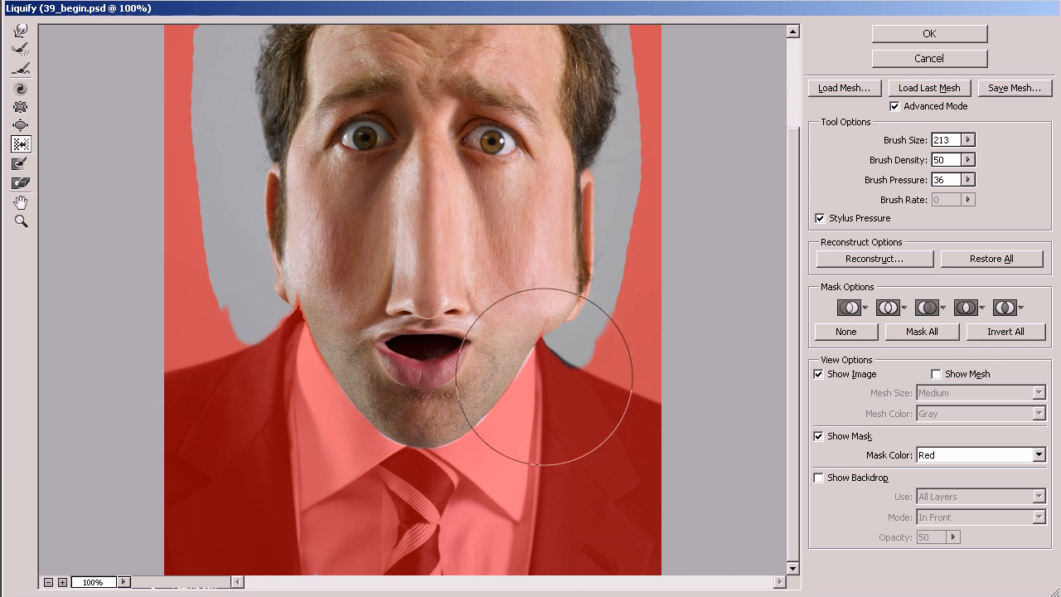
{"action": "key", "text": "ctrl+z"}
{"action": "mouse_move", "coordinate": [574, 362]}
{"action": "left_mouse_down"}
{"action": "mouse_move", "coordinate": [578, 254]}
{"action": "mouse_move", "coordinate": [544, 268]}
{"action": "mouse_move", "coordinate": [278, 274]}
{"action": "left_mouse_up"}
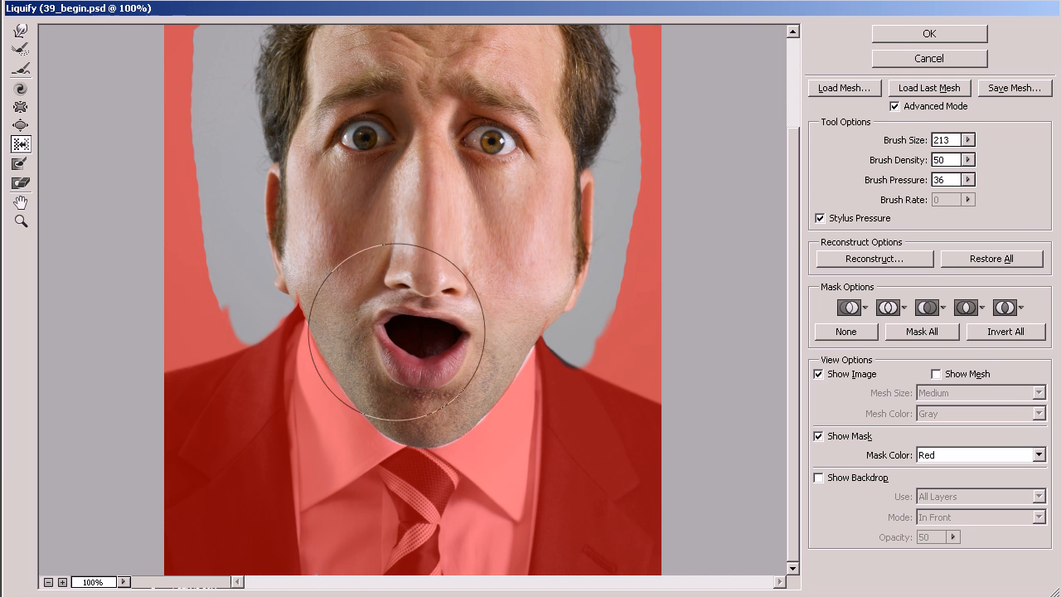
Thaw the small masked spot where the jaw meets the shirt collar with the Thaw Mask tool at brush size 46.
{"action": "left_click", "coordinate": [21, 184]}
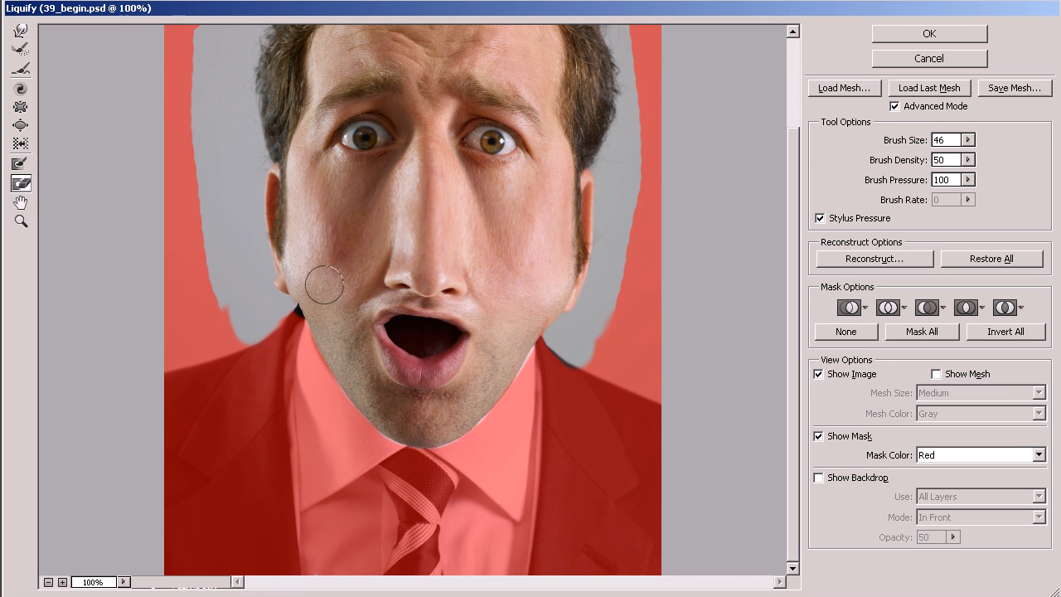
{"action": "left_click_drag", "start_coordinate": [472, 292], "coordinate": [475, 333]}
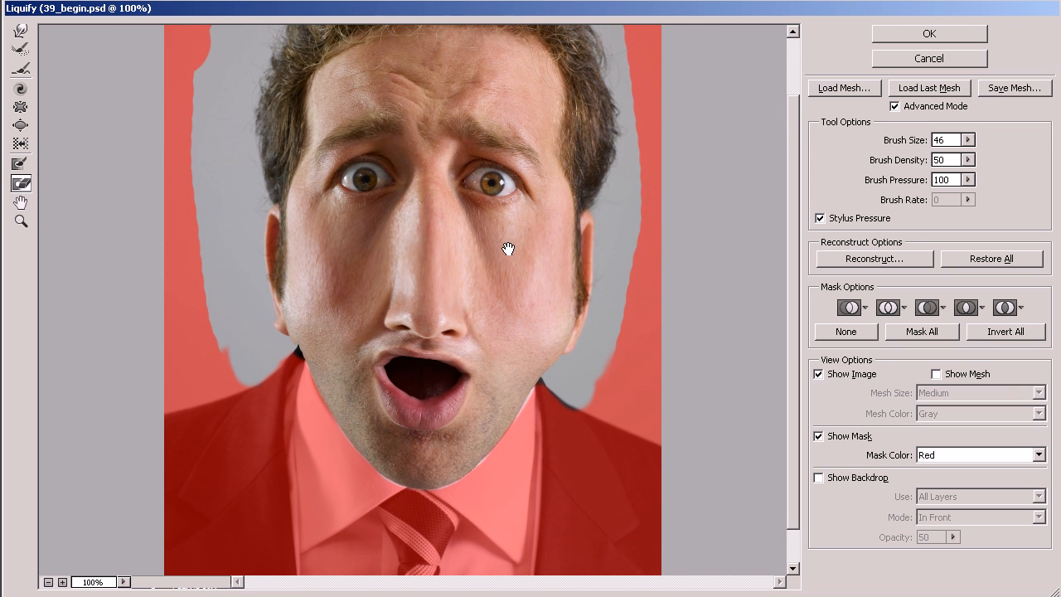
{"action": "left_click", "coordinate": [492, 283], "text": "alt"}
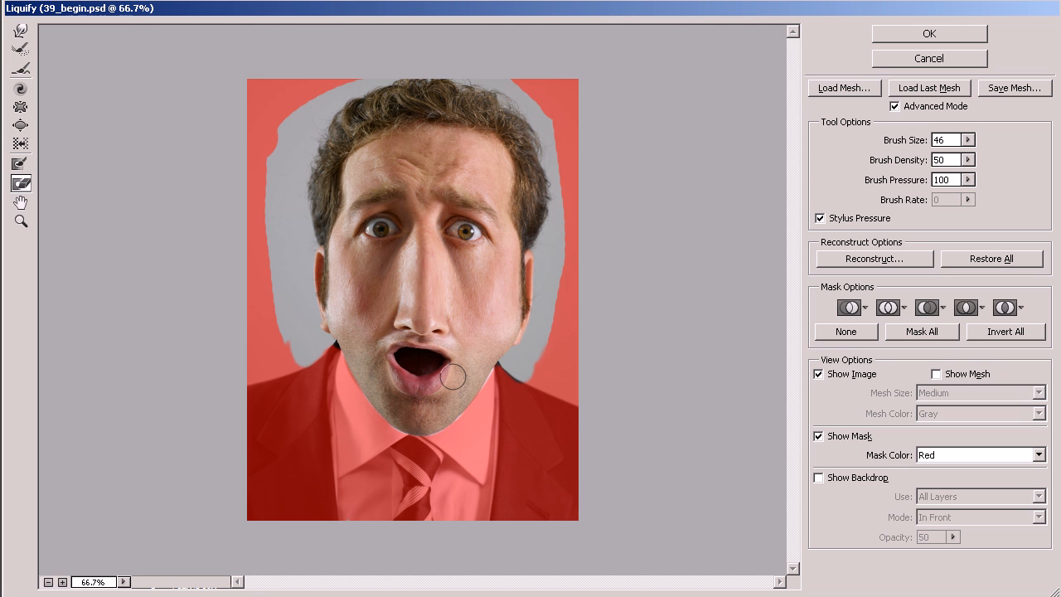
Narrow the nose bridge with the Pucker tool at brush size 122 and enlarge the lower nose with the Bloat tool at brush size 197.
{"action": "left_click", "coordinate": [23, 127]}
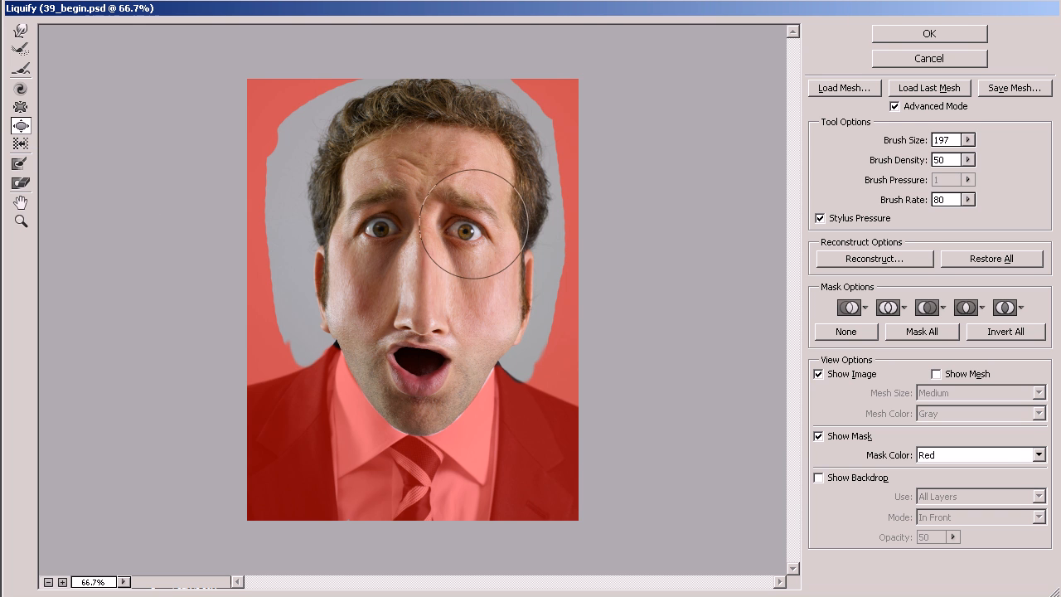
{"action": "left_click", "coordinate": [25, 110]}
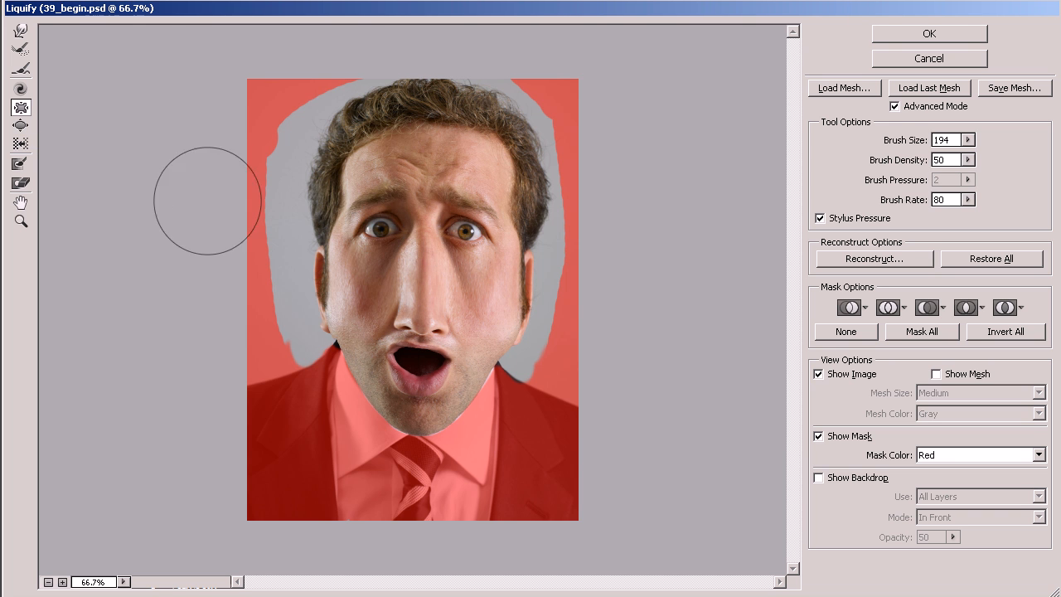
{"action": "mouse_move", "coordinate": [428, 258]}
{"action": "left_mouse_down"}
{"action": "mouse_move", "coordinate": [407, 259]}
{"action": "mouse_move", "coordinate": [426, 248]}
{"action": "mouse_move", "coordinate": [424, 295]}
{"action": "left_mouse_up"}
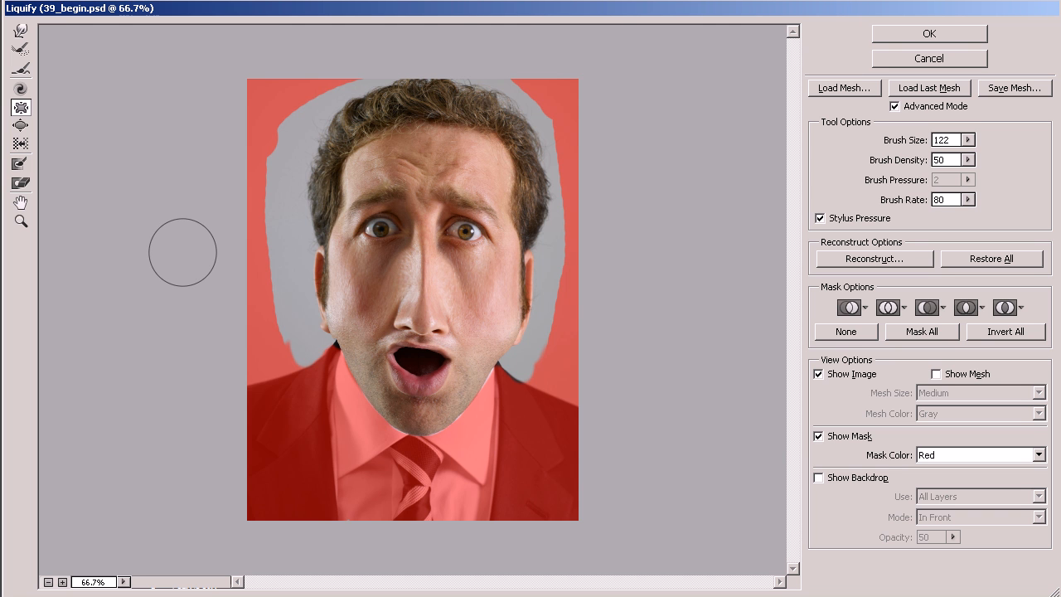
{"action": "left_click", "coordinate": [21, 125]}
{"action": "left_click_drag", "start_coordinate": [429, 312], "coordinate": [426, 301]}
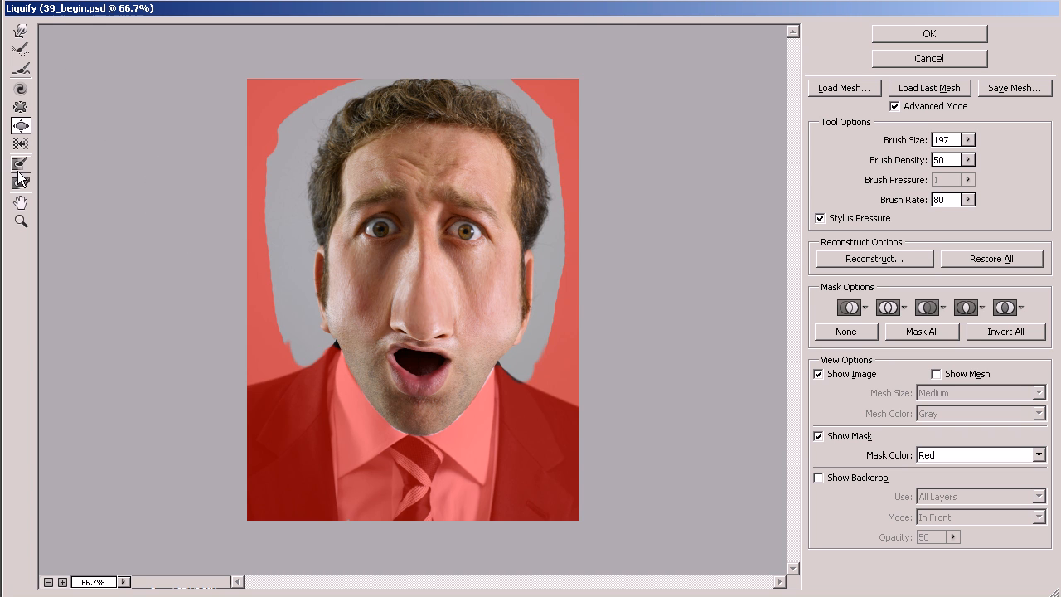
Enlarge both eyes with the Bloat tool at brush size 197 and brush rate 80.
{"action": "left_click", "coordinate": [21, 126]}
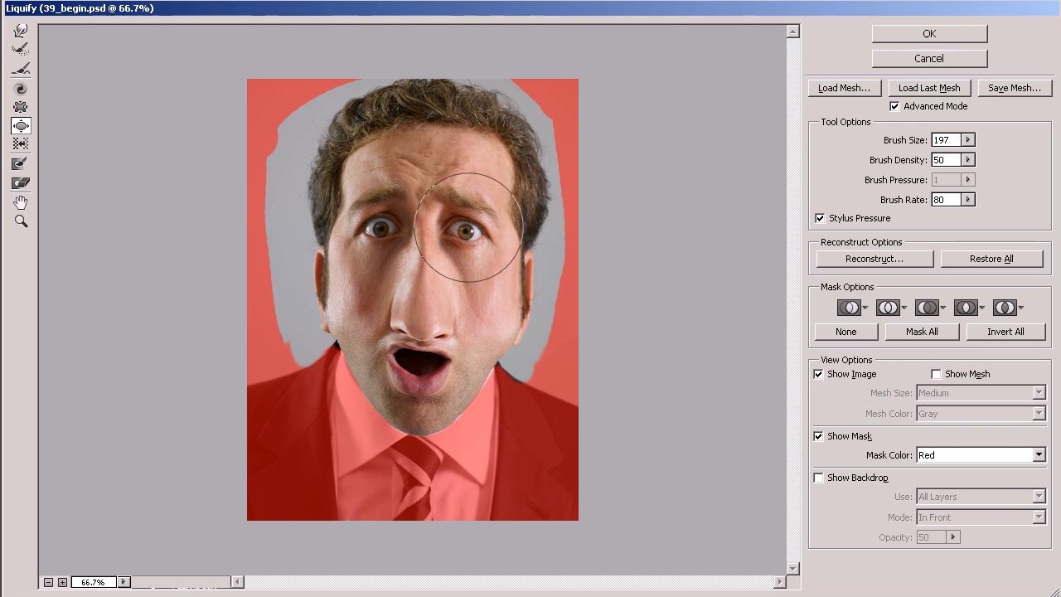
{"action": "left_click_drag", "start_coordinate": [466, 232], "coordinate": [466, 233]}
{"action": "left_click_drag", "start_coordinate": [382, 227], "coordinate": [382, 228]}
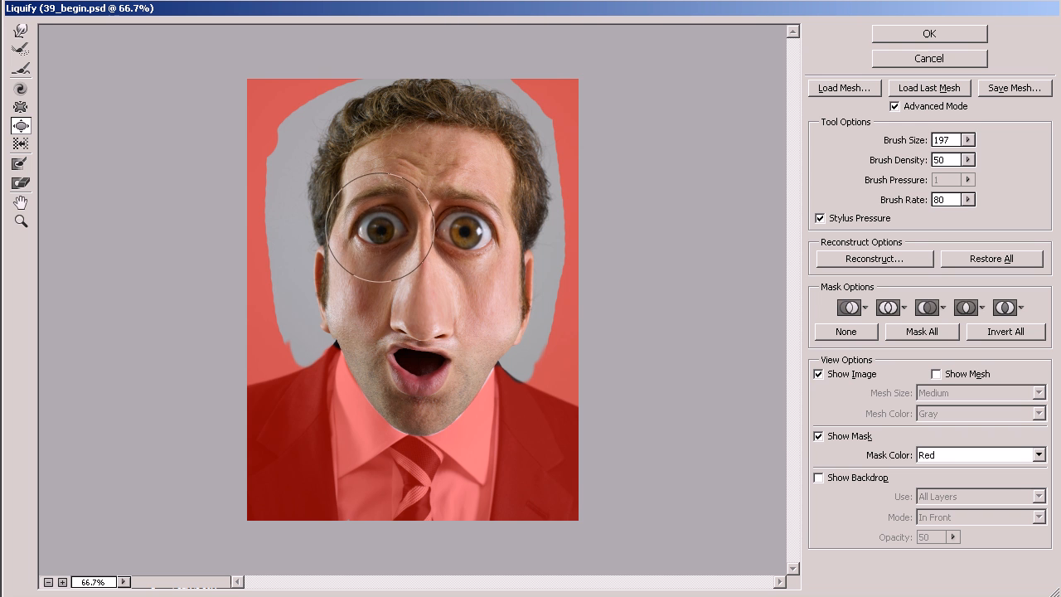
{"action": "left_click", "coordinate": [380, 230]}
{"action": "left_click", "coordinate": [471, 234]}
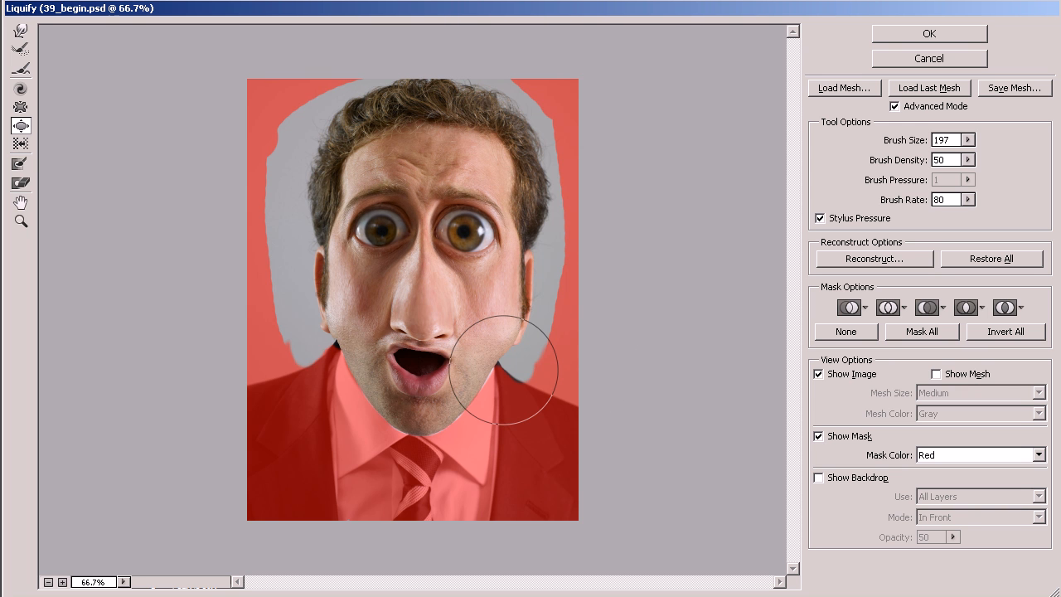
Push both sides of the upper head inward with the Forward Warp tool at brush size 386 and apply the Liquify filter.
{"action": "left_click", "coordinate": [21, 31]}
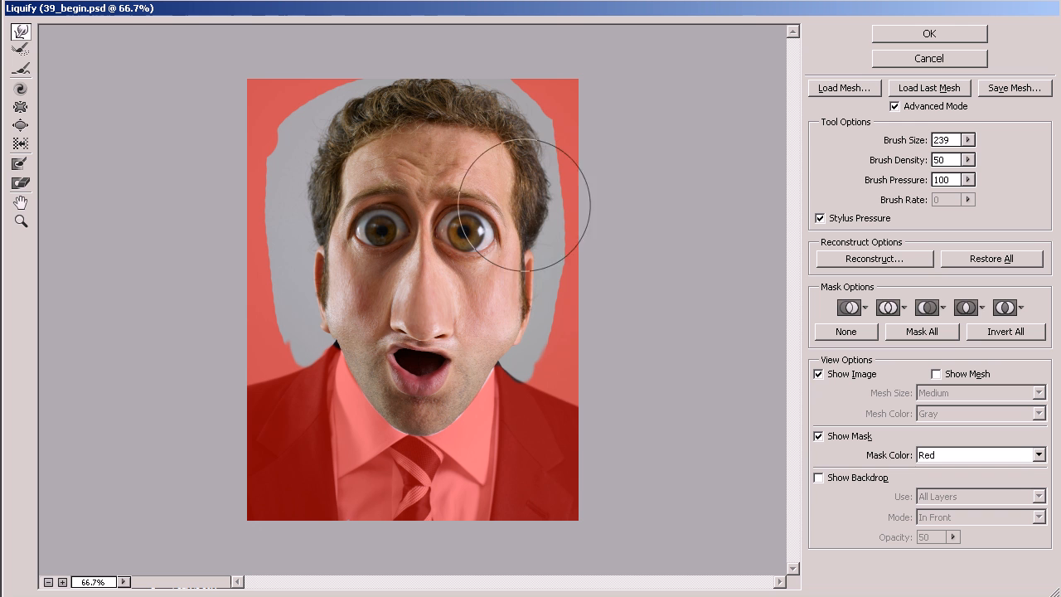
{"action": "left_click_drag", "start_coordinate": [505, 231], "coordinate": [551, 234]}
{"action": "mouse_move", "coordinate": [582, 182]}
{"action": "left_mouse_down"}
{"action": "mouse_move", "coordinate": [511, 140]}
{"action": "mouse_move", "coordinate": [535, 227]}
{"action": "mouse_move", "coordinate": [324, 177]}
{"action": "mouse_move", "coordinate": [318, 168]}
{"action": "mouse_move", "coordinate": [328, 167]}
{"action": "mouse_move", "coordinate": [316, 180]}
{"action": "mouse_move", "coordinate": [336, 148]}
{"action": "left_mouse_up"}
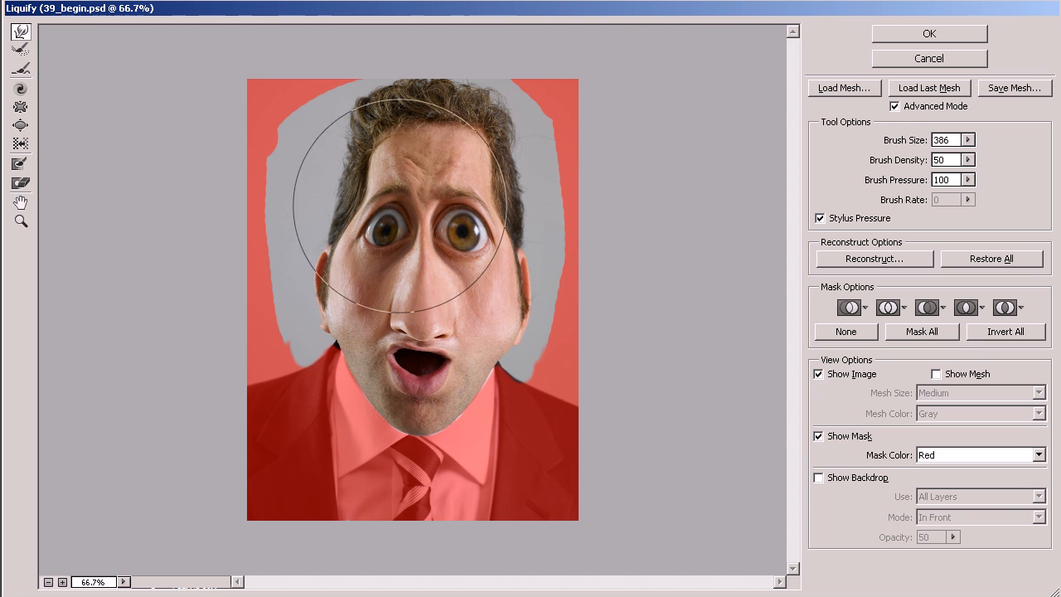
{"action": "left_click", "coordinate": [929, 33]}
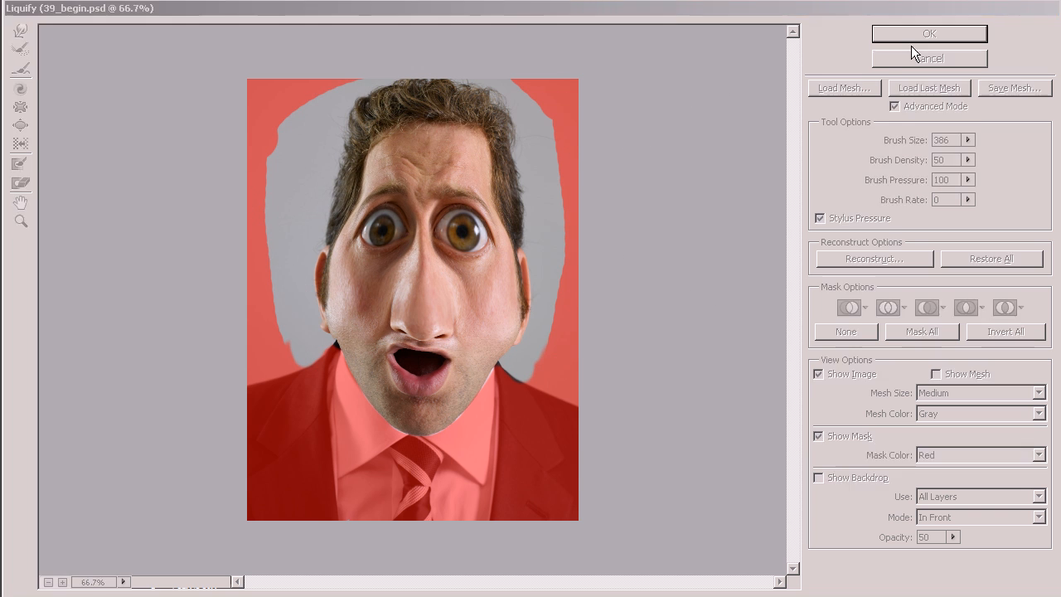